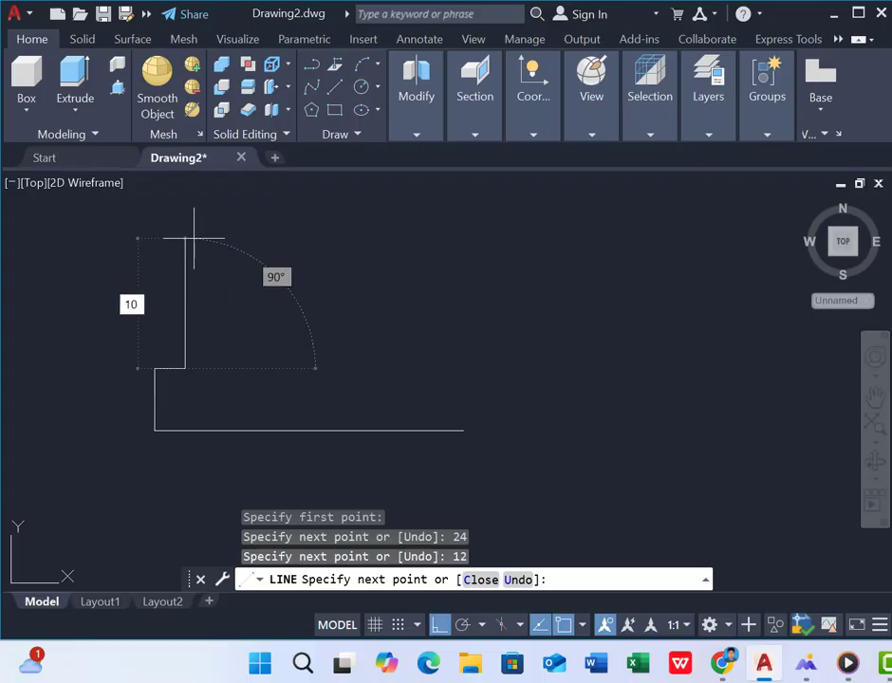
Draw the 8' vertical segment of the pier outline up from the base step.
{"action": "type", "text": "'"}
{"action": "key", "text": "Return"}
{"action": "scroll", "coordinate": [304, 383], "scroll_direction": "down", "scroll_amount": 5}
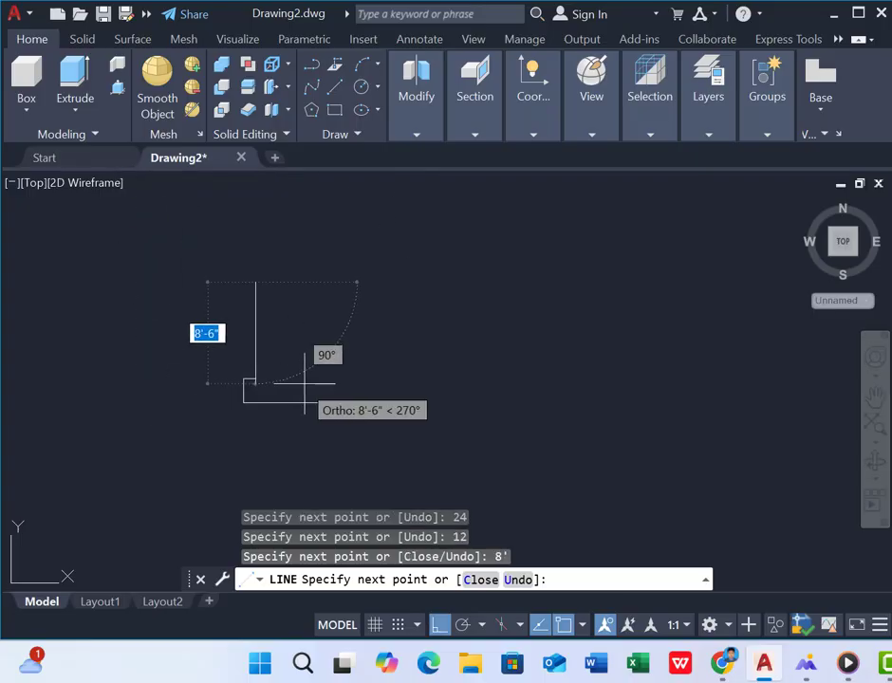
Turn on polar tracking and add an outward-sloping segment about 14'-1" long at about 111° from the top of the vertical segment.
{"action": "left_click", "coordinate": [464, 625]}
{"action": "scroll", "coordinate": [216, 265], "scroll_direction": "down", "scroll_amount": 3}
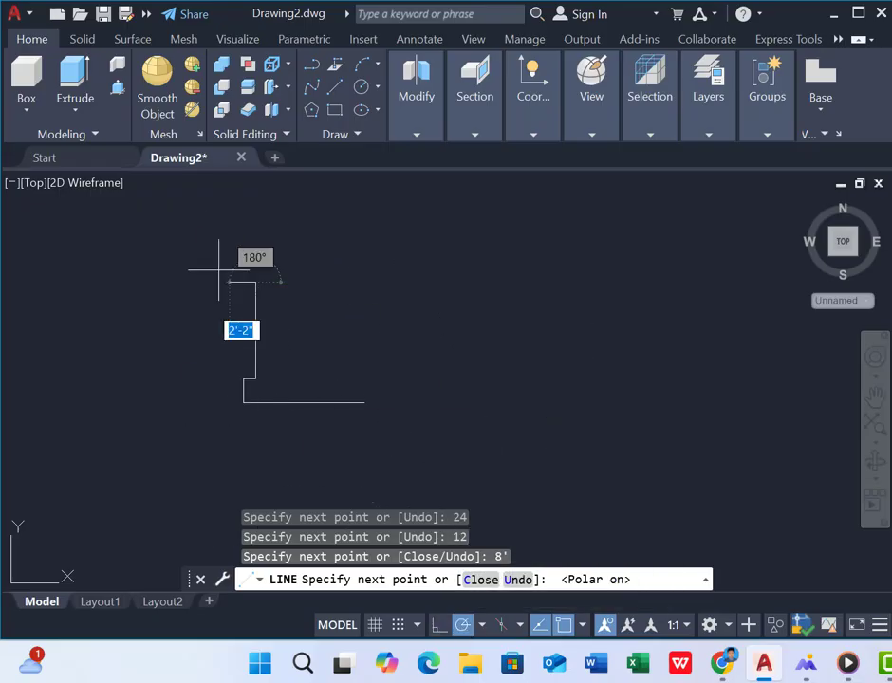
{"action": "scroll", "coordinate": [270, 229], "scroll_direction": "down", "scroll_amount": 3}
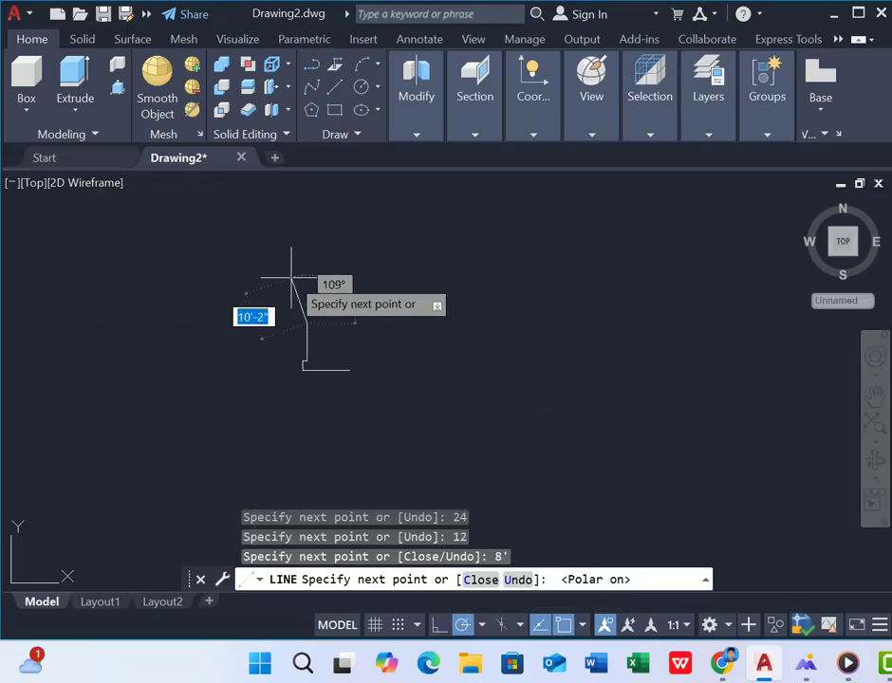
{"action": "scroll", "coordinate": [282, 243], "scroll_direction": "down", "scroll_amount": 2}
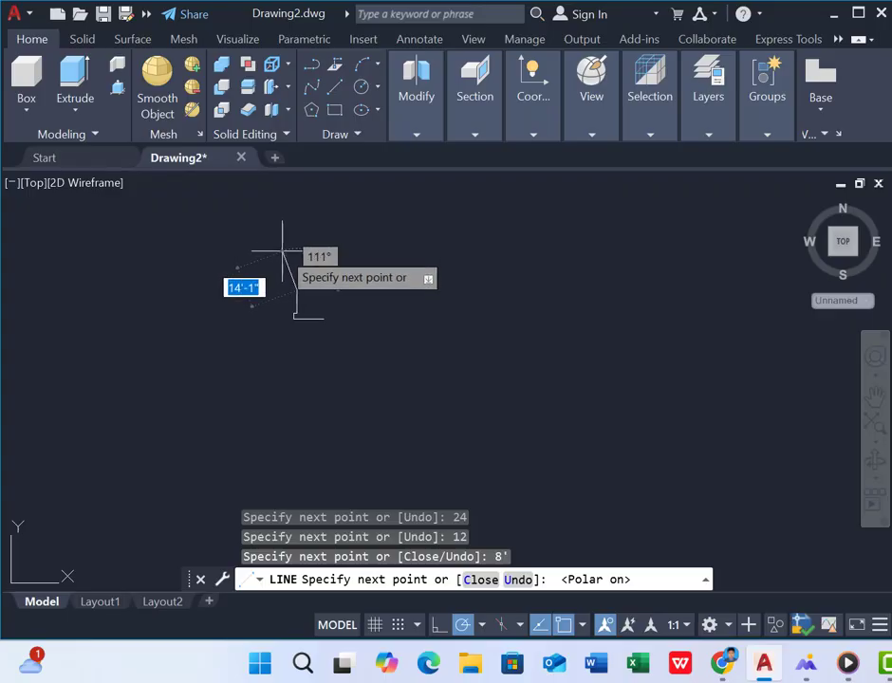
{"action": "left_click", "coordinate": [282, 251]}
Turn on ortho, add a 12-inch vertical segment above the slope, and end the line.
{"action": "key", "text": "F8"}
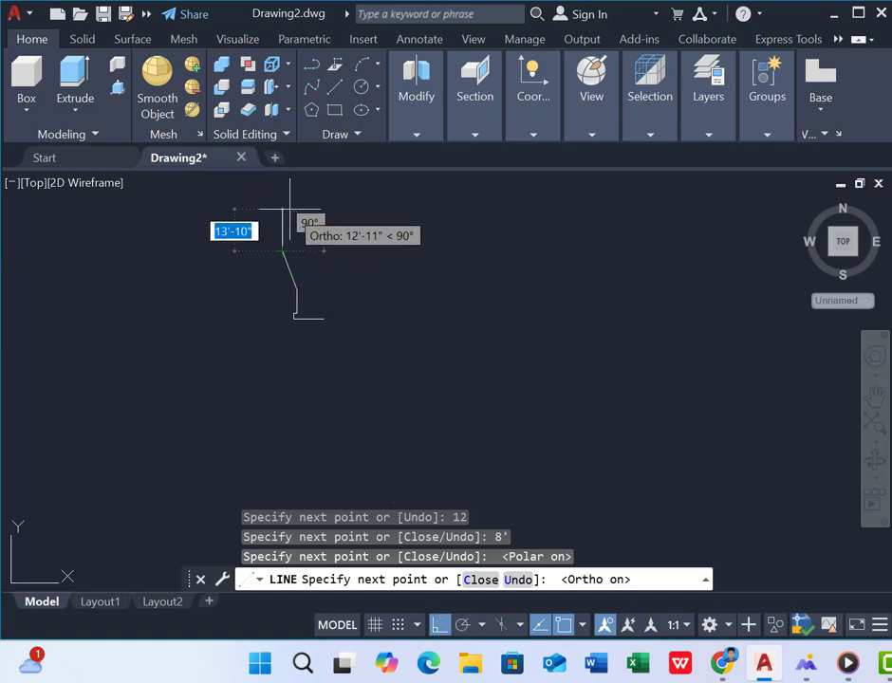
{"action": "type", "text": "12"}
{"action": "key", "text": "Return"}
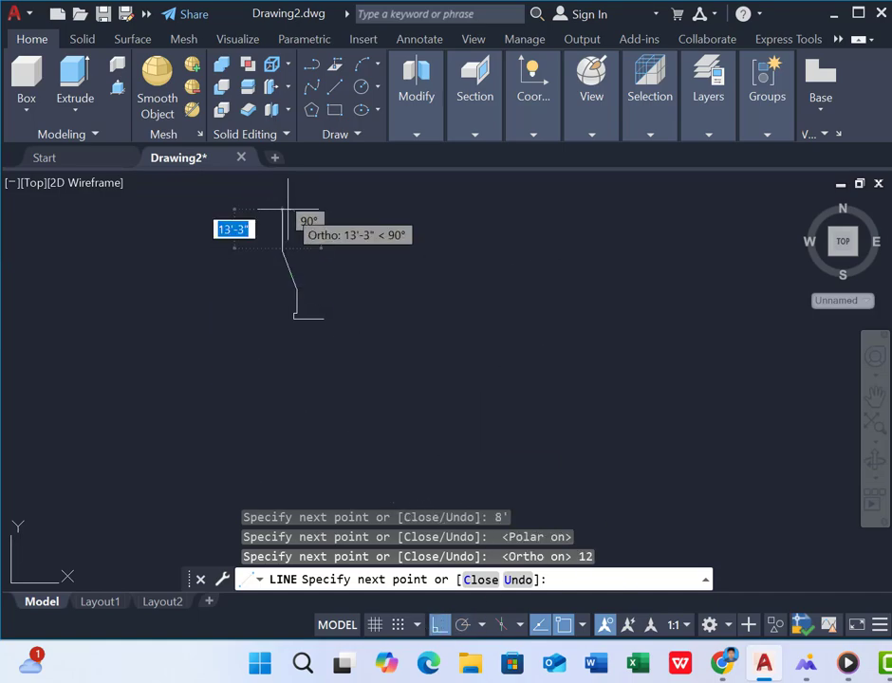
{"action": "key", "text": "Return"}
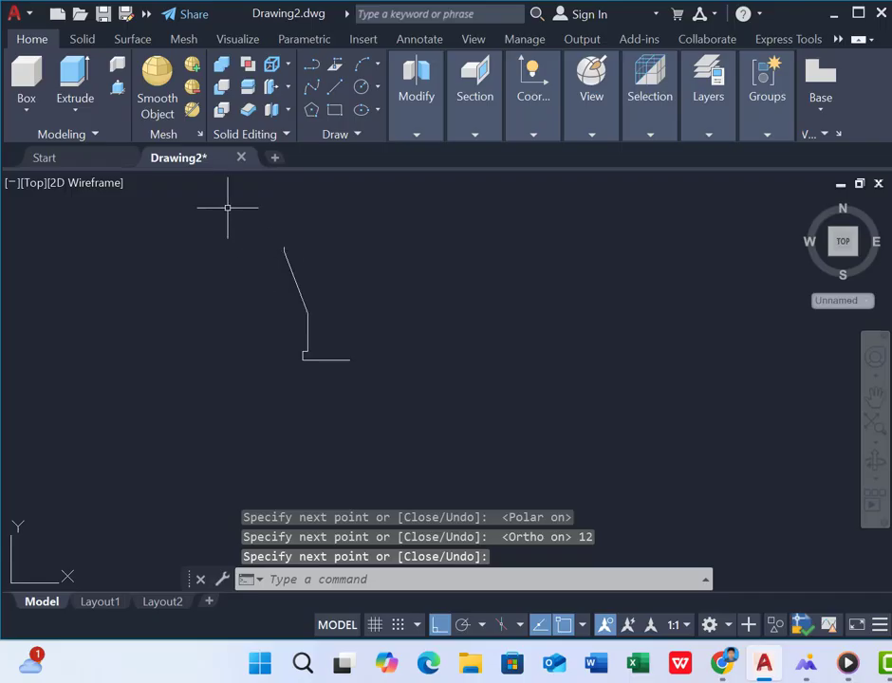
Mirror the five side segments about a vertical axis through the base line's midpoint, keeping the originals.
{"action": "left_click", "coordinate": [228, 207]}
{"action": "left_click", "coordinate": [433, 416]}
{"action": "type", "text": "mi"}
{"action": "key", "text": "Return"}
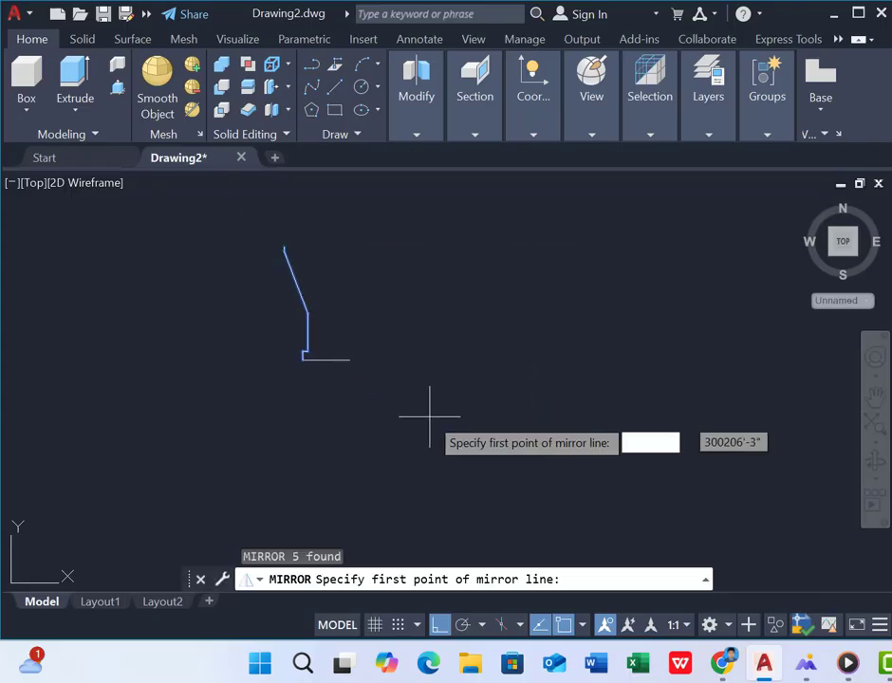
{"action": "left_click", "coordinate": [349, 360]}
{"action": "left_click", "coordinate": [348, 325]}
{"action": "left_click", "coordinate": [349, 326]}
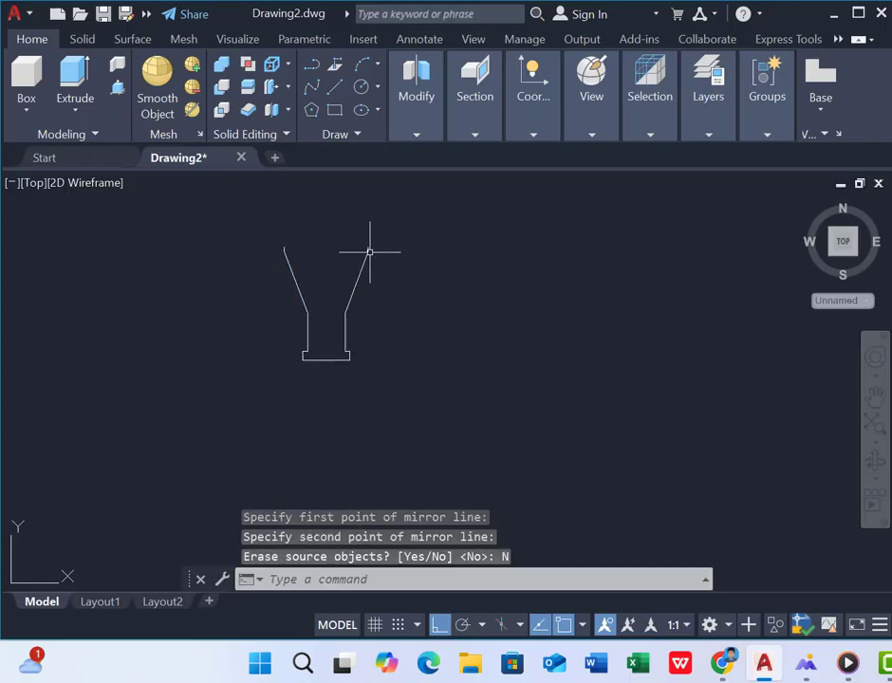
Close the pier outline with a horizontal line between the two upper ends.
{"action": "left_click", "coordinate": [336, 86]}
{"action": "scroll", "coordinate": [343, 254], "scroll_direction": "up", "scroll_amount": 4}
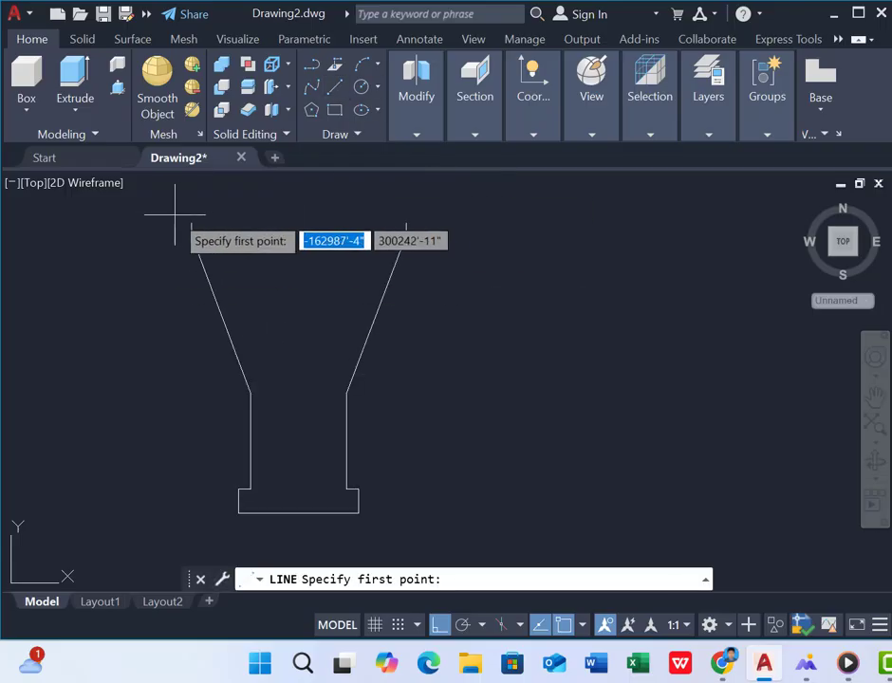
{"action": "left_click", "coordinate": [191, 224]}
{"action": "left_click", "coordinate": [408, 224]}
{"action": "right_click", "coordinate": [408, 224]}
{"action": "left_click", "coordinate": [456, 243]}
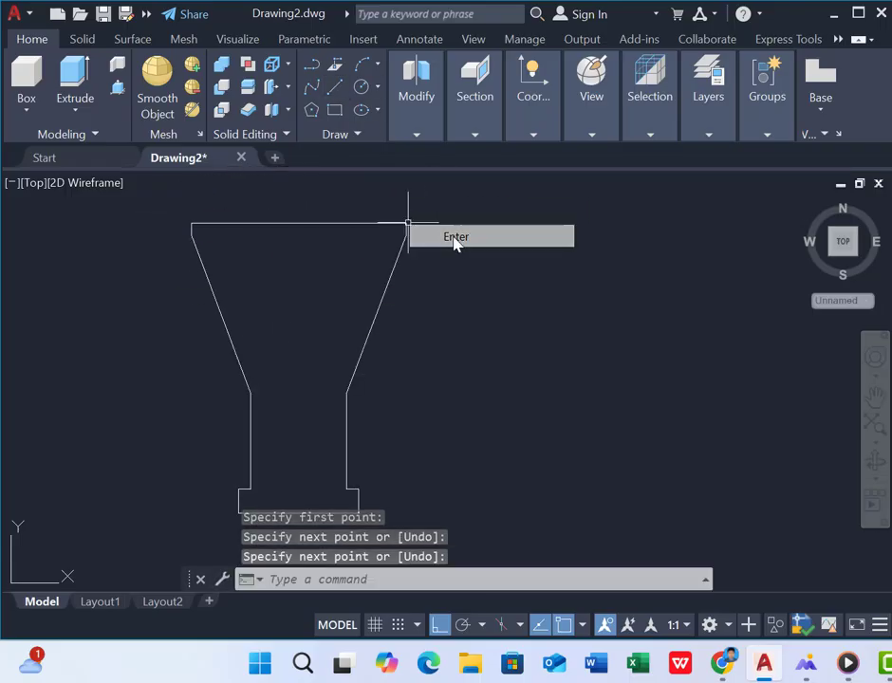
Join all lines of the outline into one polyline and switch to the SW Isometric view.
{"action": "scroll", "coordinate": [205, 264], "scroll_direction": "down", "scroll_amount": 2}
{"action": "left_click", "coordinate": [157, 216]}
{"action": "left_click", "coordinate": [413, 443]}
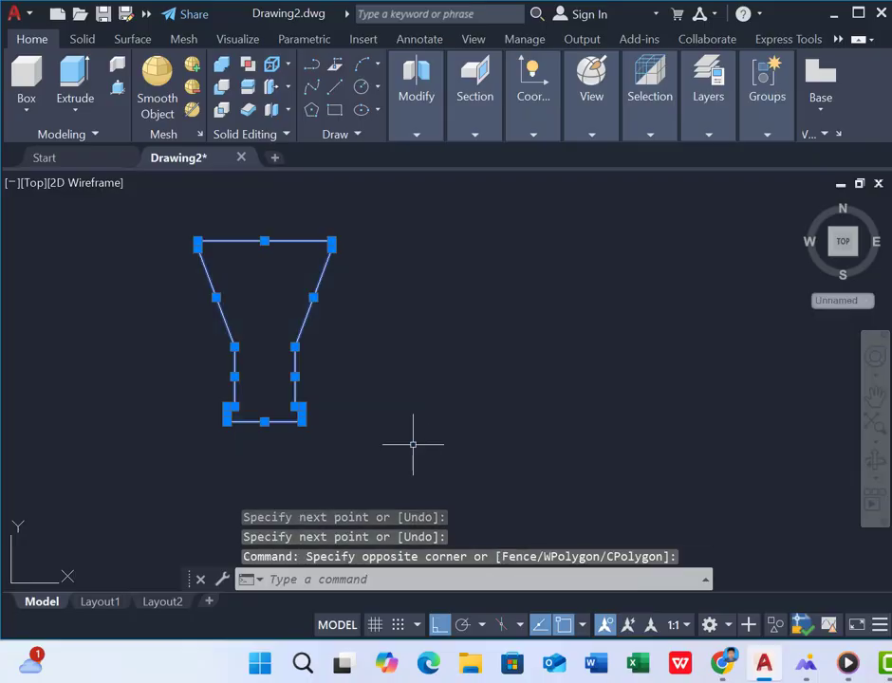
{"action": "type", "text": "j"}
{"action": "key", "text": "Return"}
{"action": "left_click", "coordinate": [32, 184]}
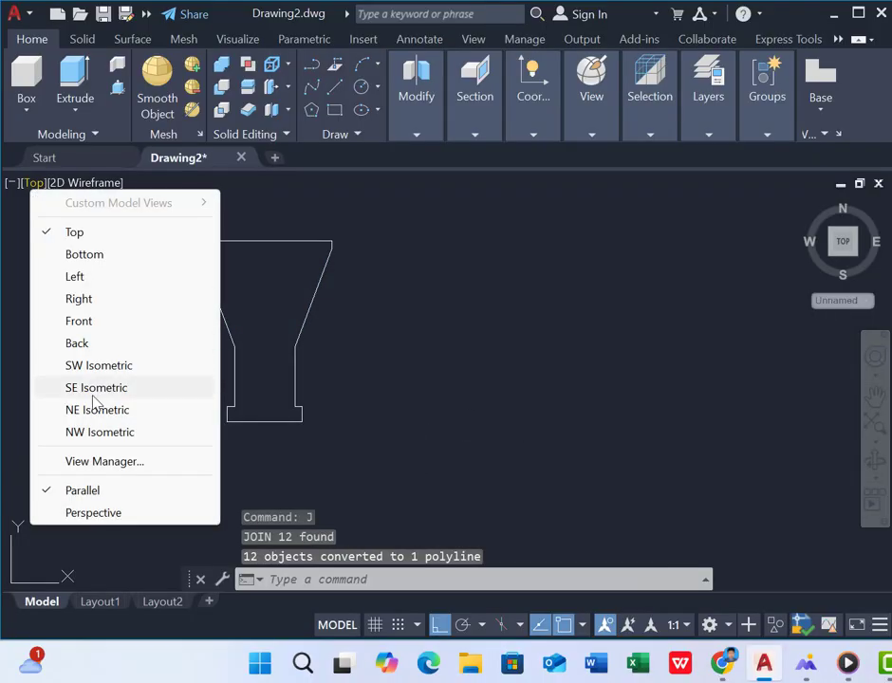
{"action": "left_click", "coordinate": [84, 363]}
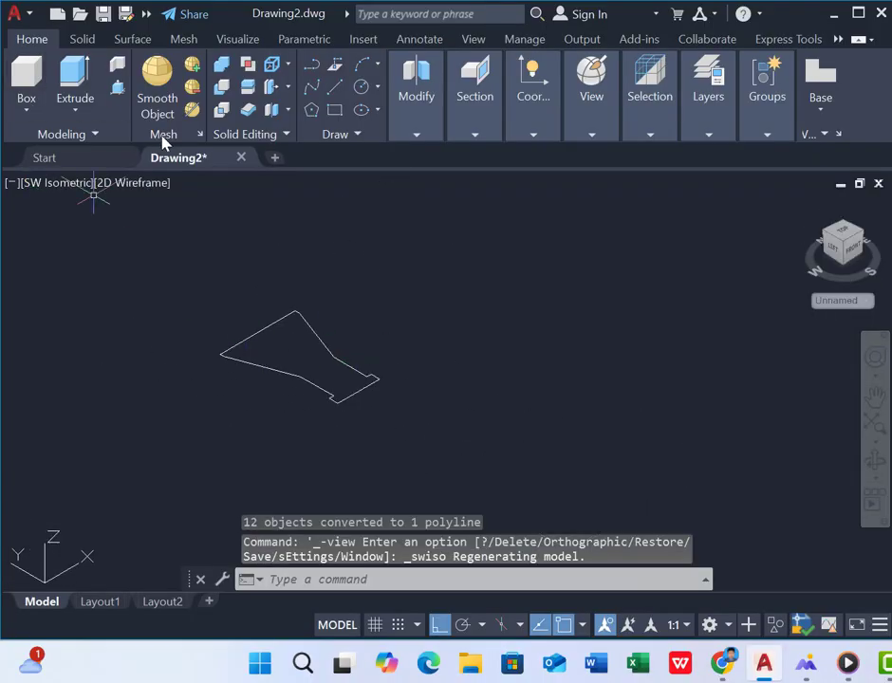
Presspull the closed pier outline to a height of 8' and display it in the Shades of Gray visual style.
{"action": "left_click", "coordinate": [116, 86]}
{"action": "left_click", "coordinate": [311, 334]}
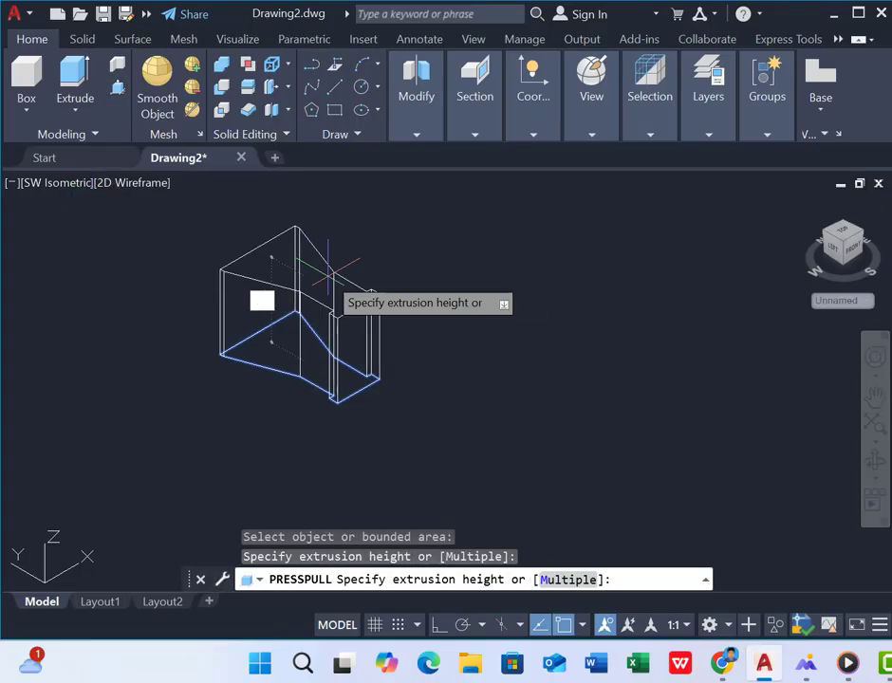
{"action": "key", "text": "Return"}
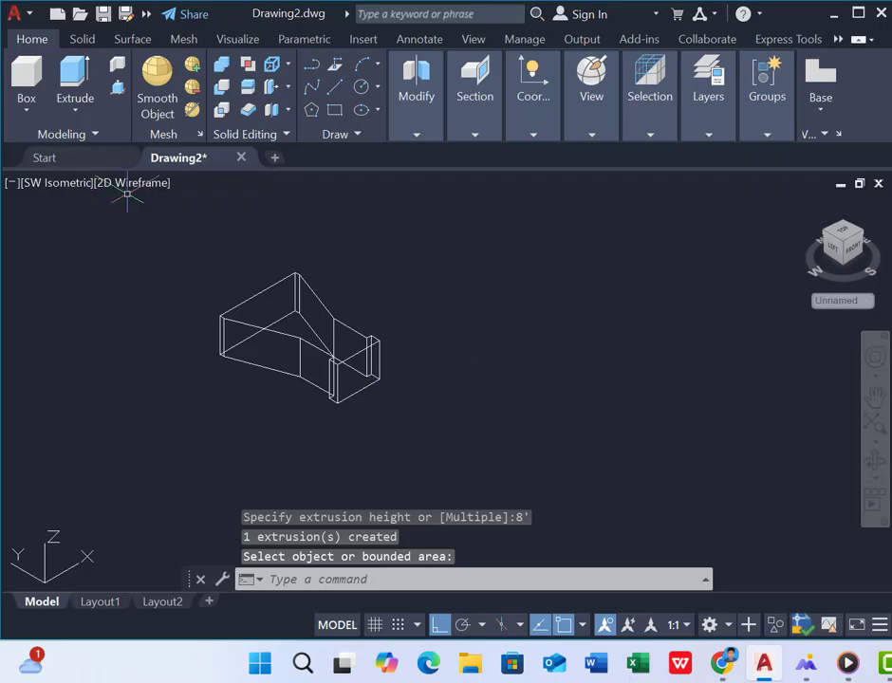
{"action": "left_click", "coordinate": [155, 194]}
{"action": "left_click", "coordinate": [194, 363]}
{"action": "left_click", "coordinate": [156, 201]}
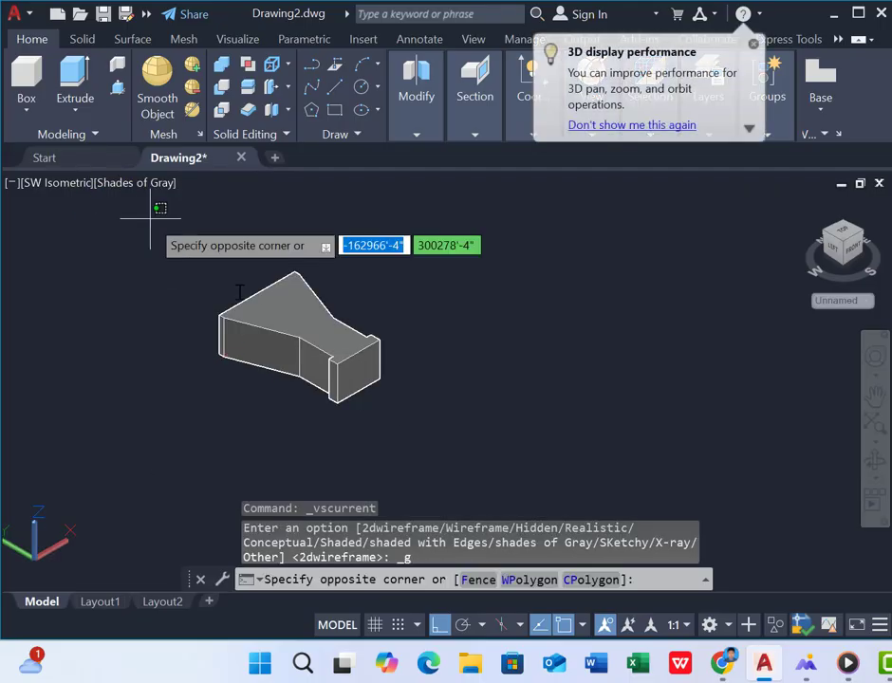
{"action": "left_click", "coordinate": [473, 449]}
{"action": "left_click", "coordinate": [416, 134]}
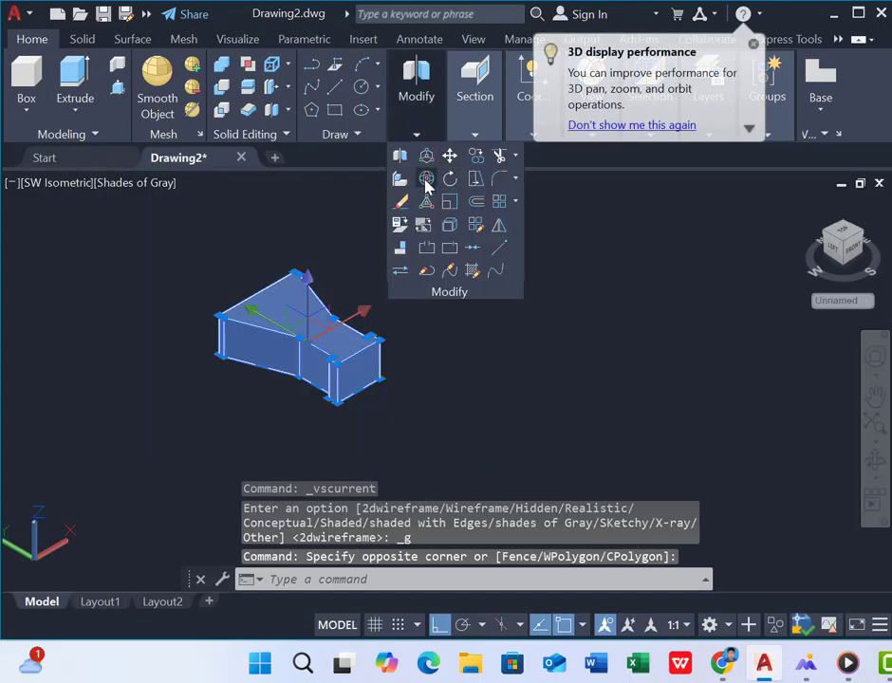
{"action": "left_click", "coordinate": [426, 175]}
{"action": "left_click", "coordinate": [753, 43]}
Rotate the pier solid upright about the X axis with 3D Rotate.
{"action": "left_click", "coordinate": [415, 134]}
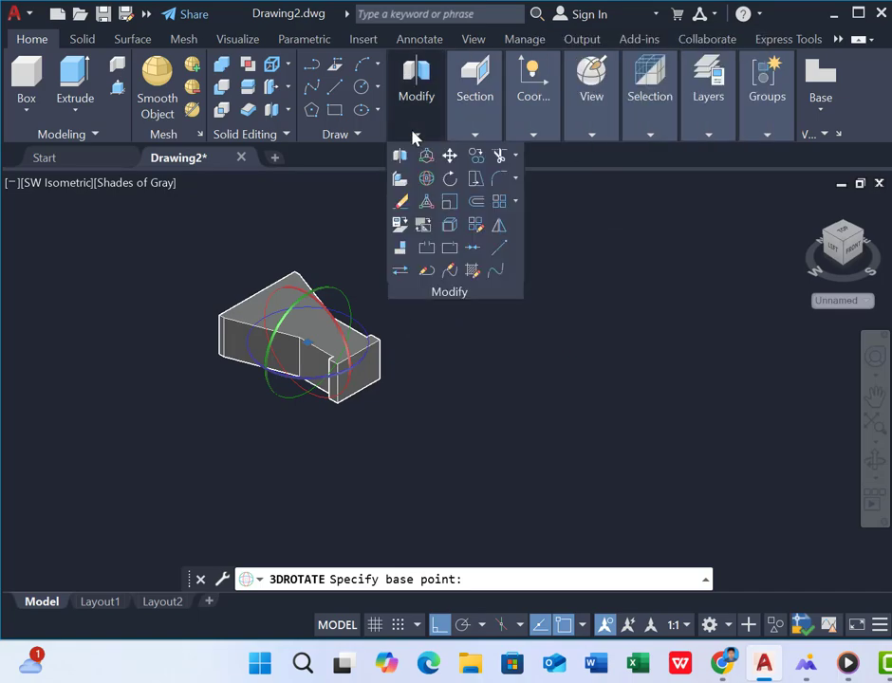
{"action": "left_click", "coordinate": [425, 179]}
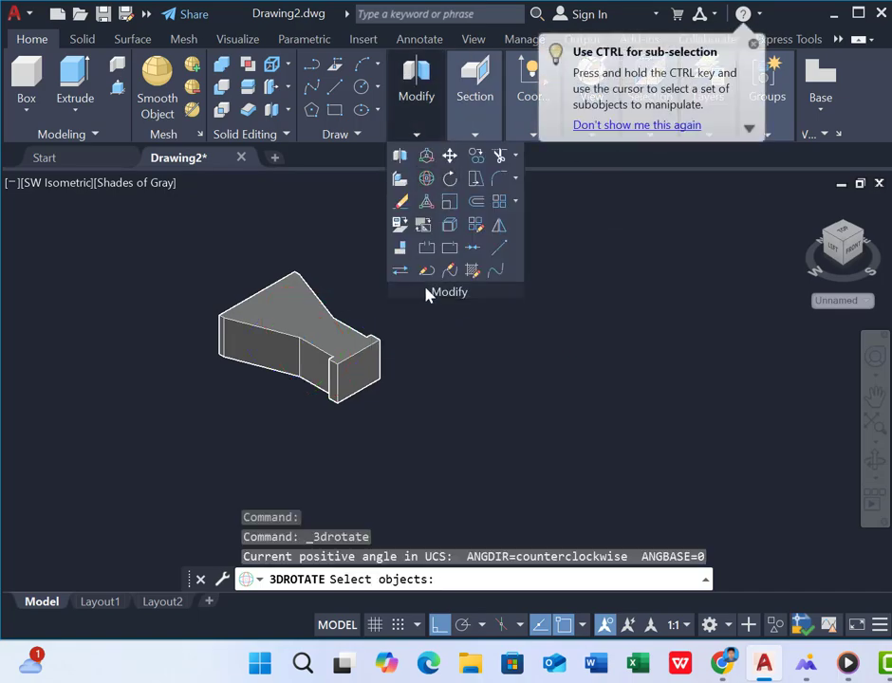
{"action": "left_click", "coordinate": [326, 319]}
{"action": "key", "text": "Return"}
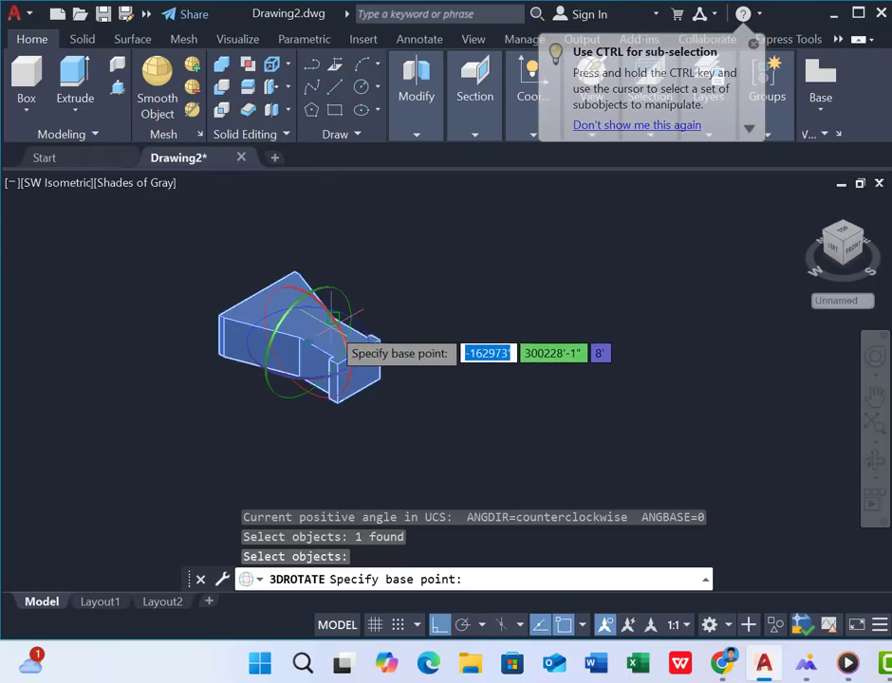
{"action": "left_click", "coordinate": [334, 328]}
{"action": "left_click", "coordinate": [344, 277]}
{"action": "key", "text": "Return"}
{"action": "key", "text": "Escape"}
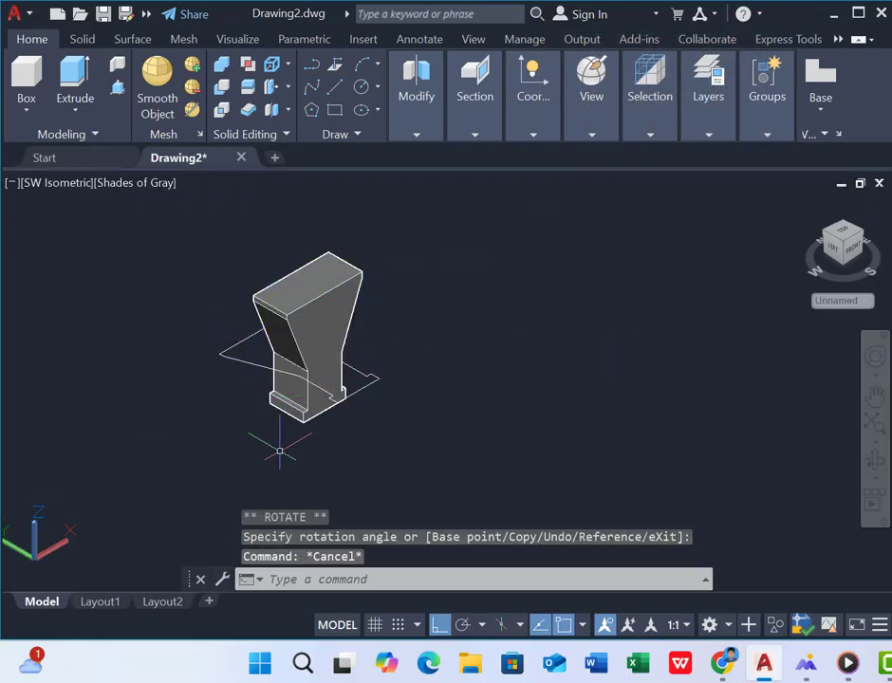
Delete the flat outline polyline left at the pier's original position.
{"action": "left_click", "coordinate": [255, 361]}
{"action": "left_click", "coordinate": [285, 424]}
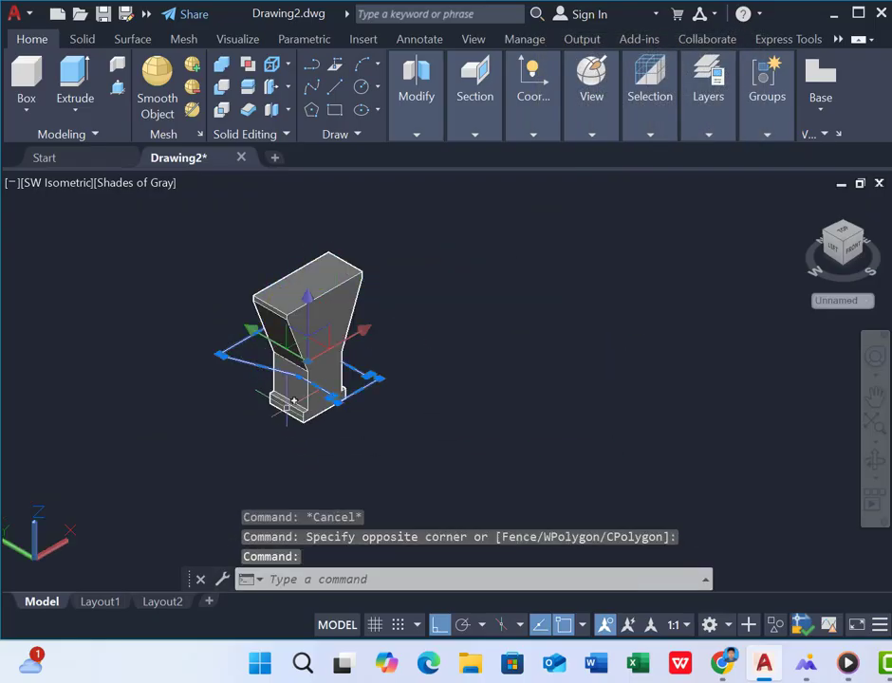
{"action": "key", "text": "Delete"}
Copy the upright pier 100' along the X axis.
{"action": "scroll", "coordinate": [249, 411], "scroll_direction": "down", "scroll_amount": 3}
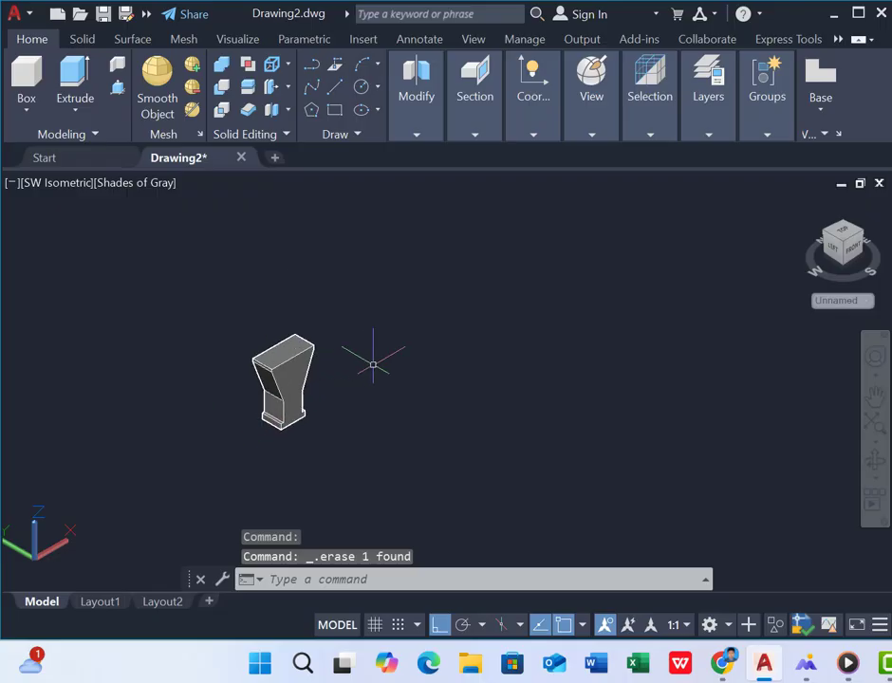
{"action": "scroll", "coordinate": [373, 365], "scroll_direction": "up", "scroll_amount": 3}
{"action": "scroll", "coordinate": [228, 360], "scroll_direction": "down", "scroll_amount": 3}
{"action": "left_click", "coordinate": [139, 308]}
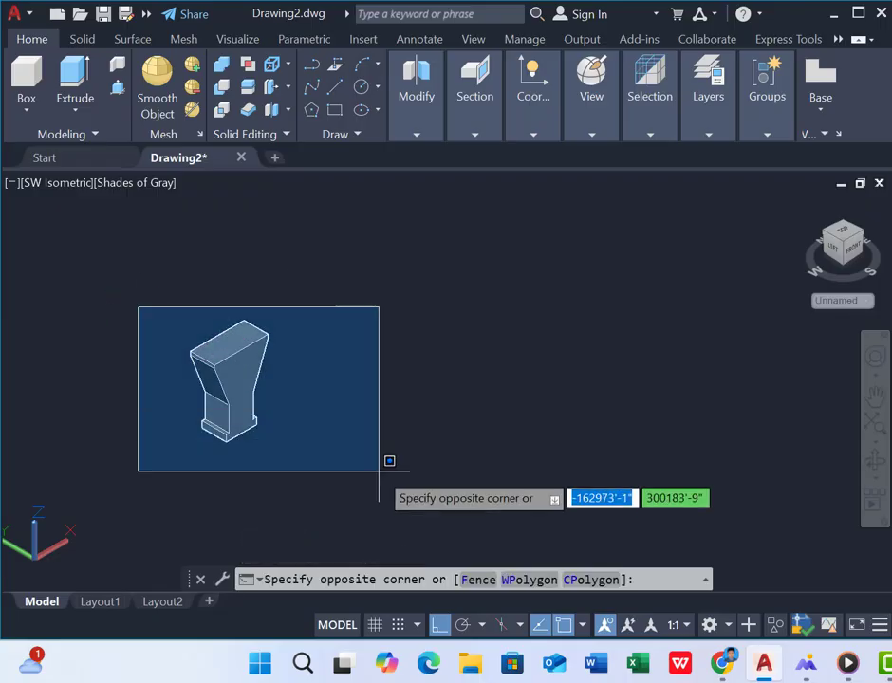
{"action": "left_click", "coordinate": [379, 471]}
{"action": "type", "text": "co"}
{"action": "key", "text": "Return"}
{"action": "left_click", "coordinate": [424, 444]}
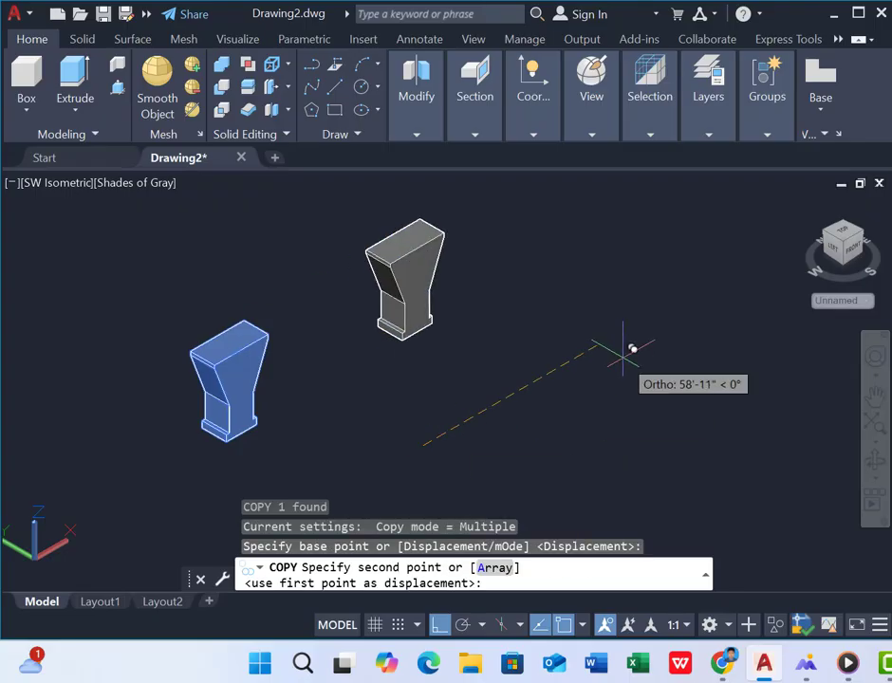
{"action": "type", "text": "100"}
{"action": "key", "text": "Return"}
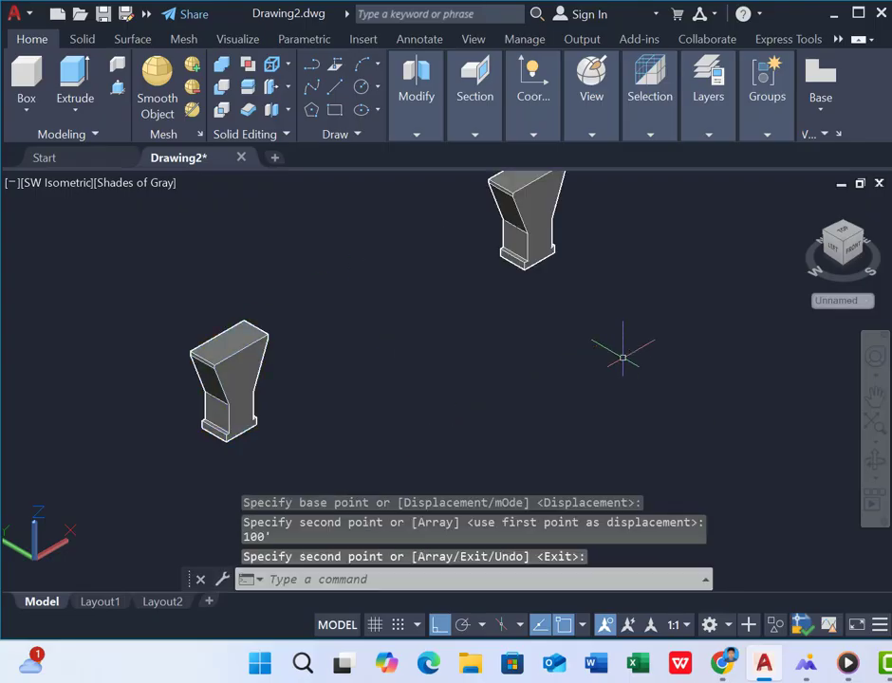
Draw a straight line along the piers' rear top edges, from the first pier's outer corner to the second pier's far corner.
{"action": "scroll", "coordinate": [624, 351], "scroll_direction": "down", "scroll_amount": 3}
{"action": "scroll", "coordinate": [522, 256], "scroll_direction": "up", "scroll_amount": 5}
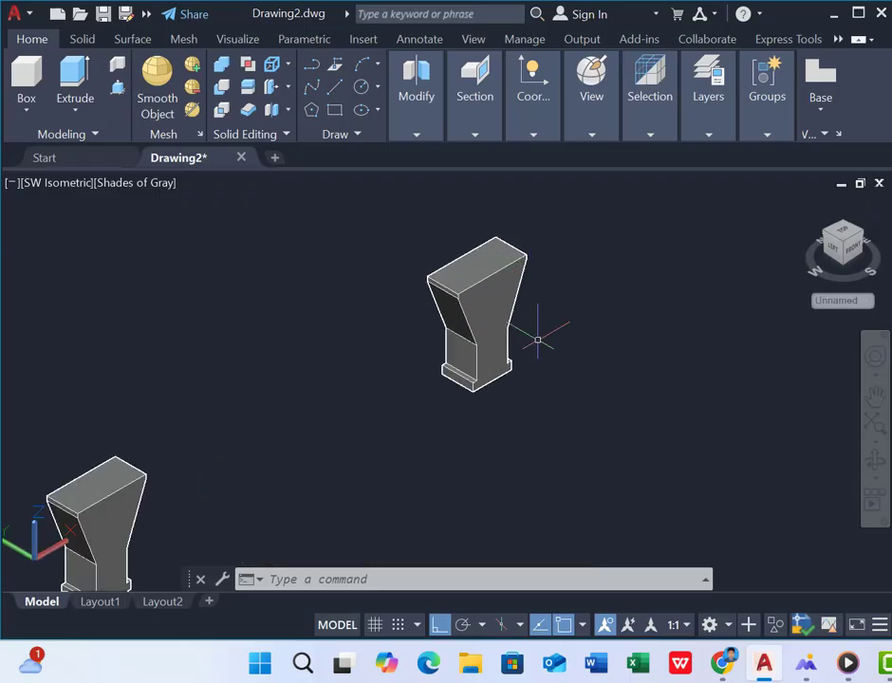
{"action": "scroll", "coordinate": [653, 262], "scroll_direction": "down", "scroll_amount": 2}
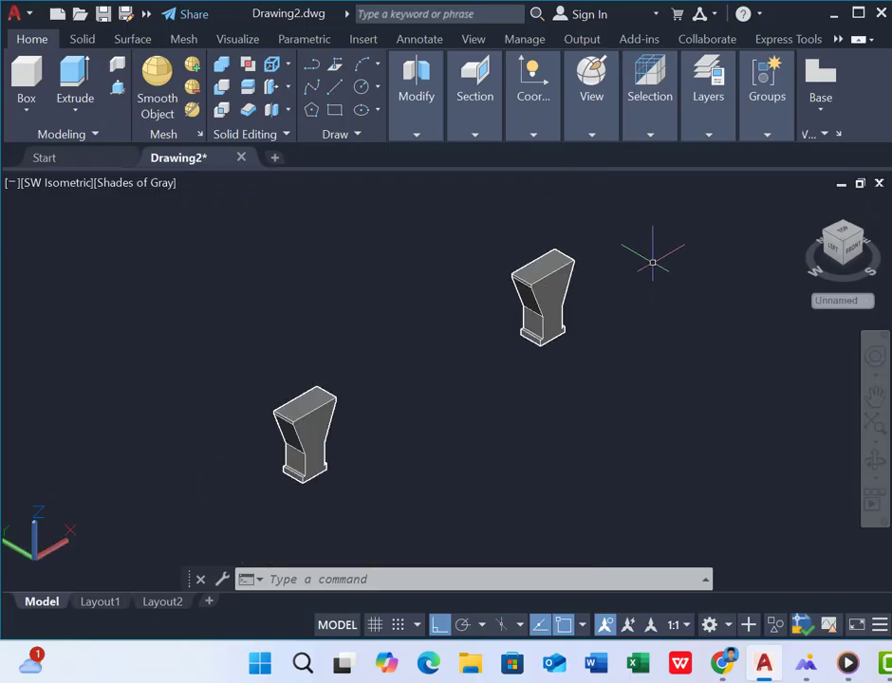
{"action": "left_click", "coordinate": [334, 93]}
{"action": "scroll", "coordinate": [312, 362], "scroll_direction": "up", "scroll_amount": 3}
{"action": "scroll", "coordinate": [327, 382], "scroll_direction": "down", "scroll_amount": 2}
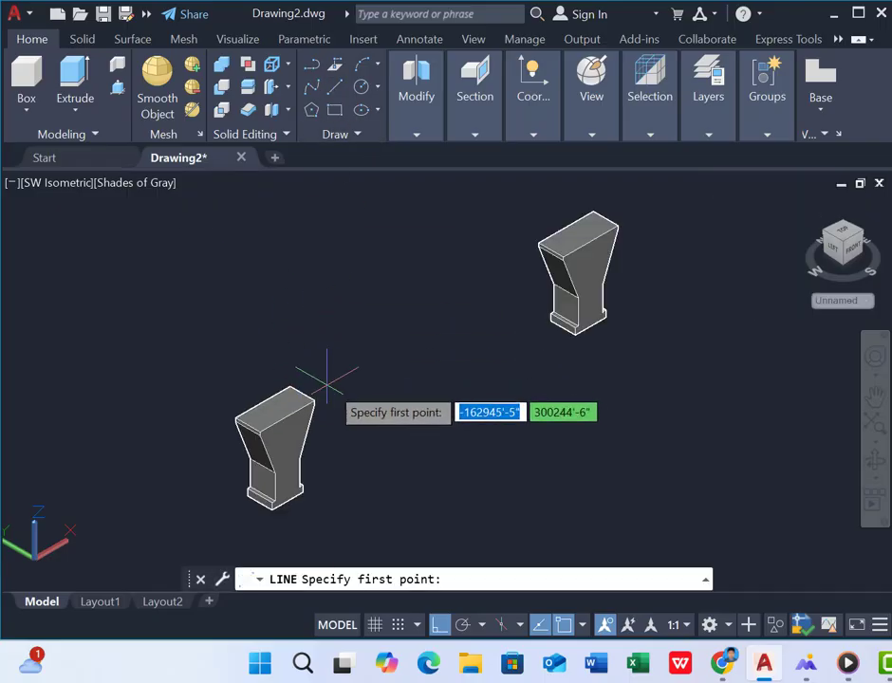
{"action": "scroll", "coordinate": [333, 380], "scroll_direction": "up", "scroll_amount": 3}
{"action": "scroll", "coordinate": [323, 380], "scroll_direction": "down", "scroll_amount": 1}
{"action": "scroll", "coordinate": [311, 381], "scroll_direction": "up", "scroll_amount": 2}
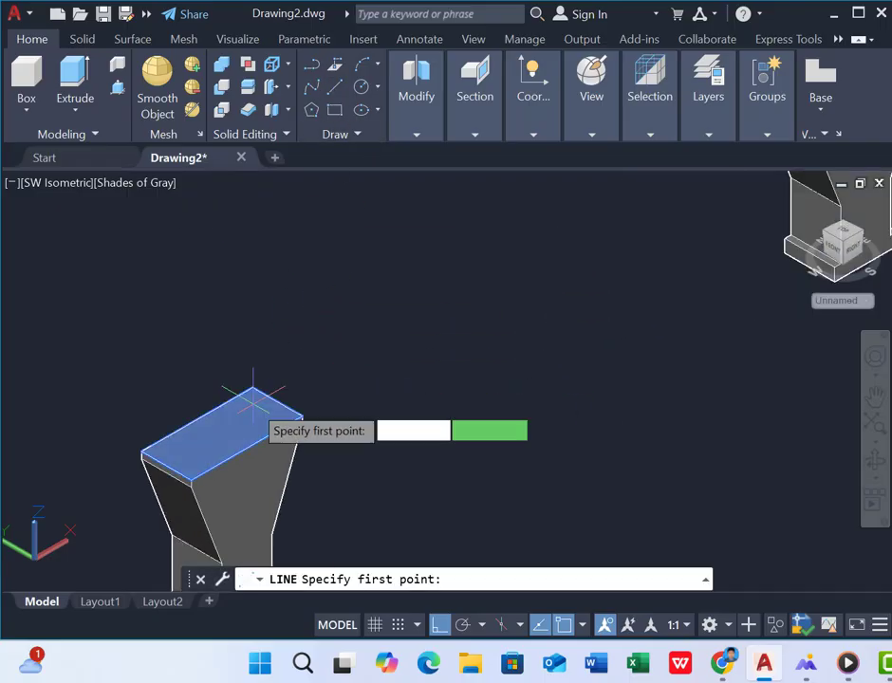
{"action": "left_click", "coordinate": [140, 453]}
{"action": "scroll", "coordinate": [463, 213], "scroll_direction": "down", "scroll_amount": 3}
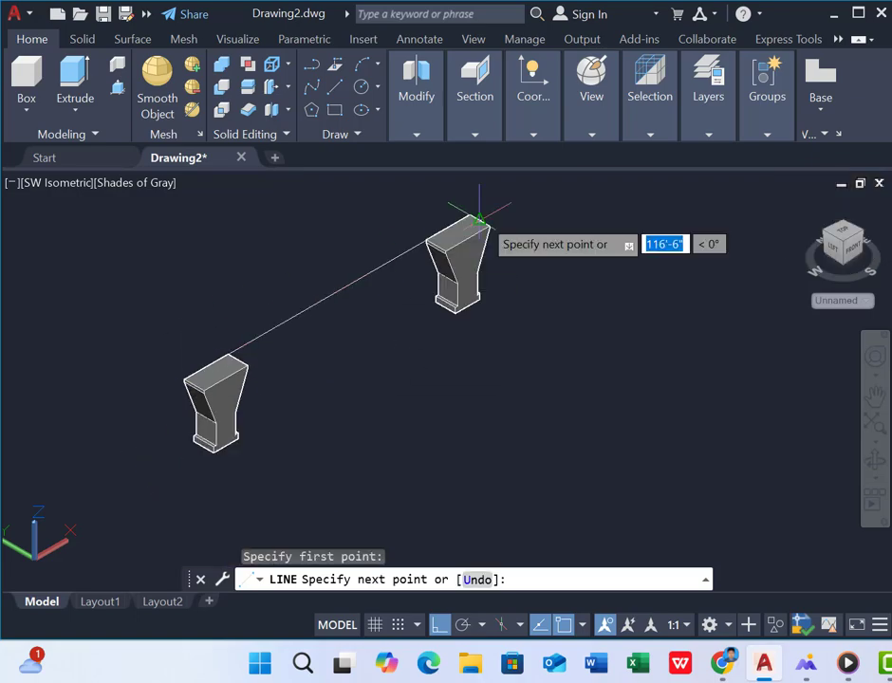
{"action": "scroll", "coordinate": [470, 213], "scroll_direction": "up", "scroll_amount": 4}
{"action": "left_click", "coordinate": [470, 214]}
{"action": "key", "text": "Return"}
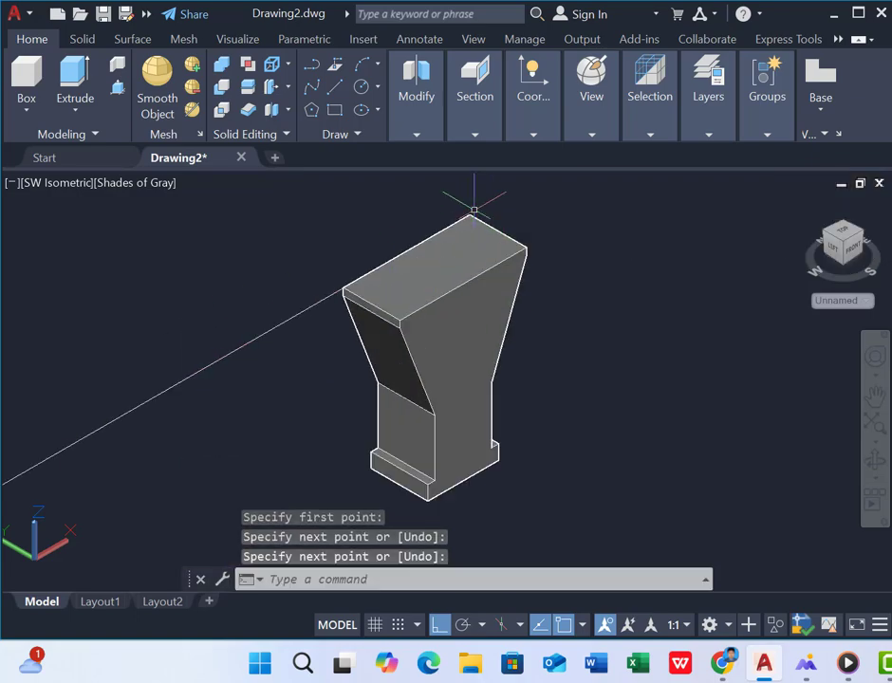
Sweep one of the small profiles as a solid along the vertical line at the first pier's rear top corner.
{"action": "scroll", "coordinate": [472, 207], "scroll_direction": "down", "scroll_amount": 3}
{"action": "left_click", "coordinate": [74, 109]}
{"action": "left_click", "coordinate": [74, 190]}
{"action": "left_click", "coordinate": [224, 236]}
{"action": "key", "text": "Return"}
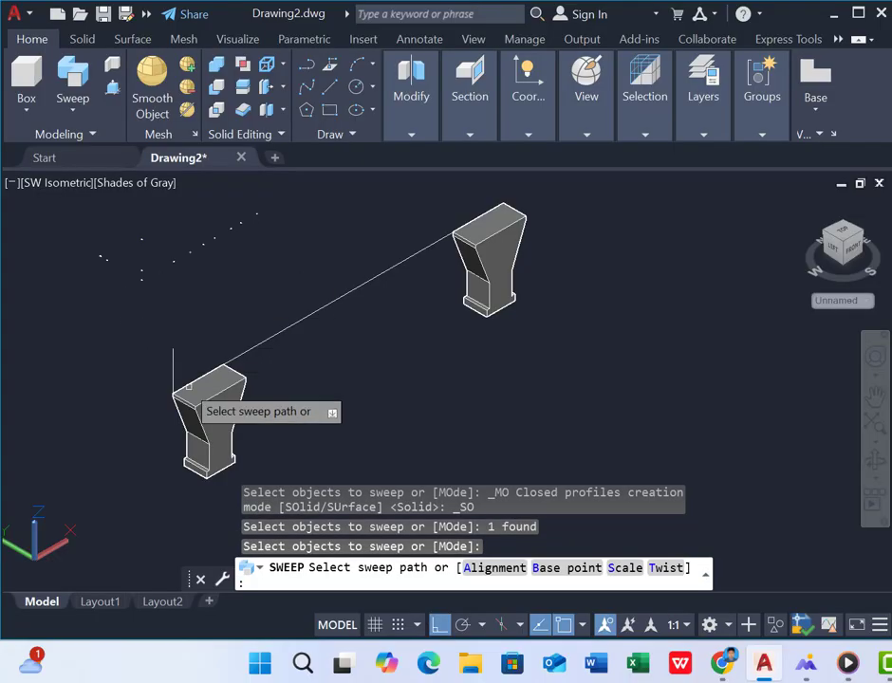
{"action": "left_click", "coordinate": [173, 358]}
{"action": "scroll", "coordinate": [276, 392], "scroll_direction": "up", "scroll_amount": 2}
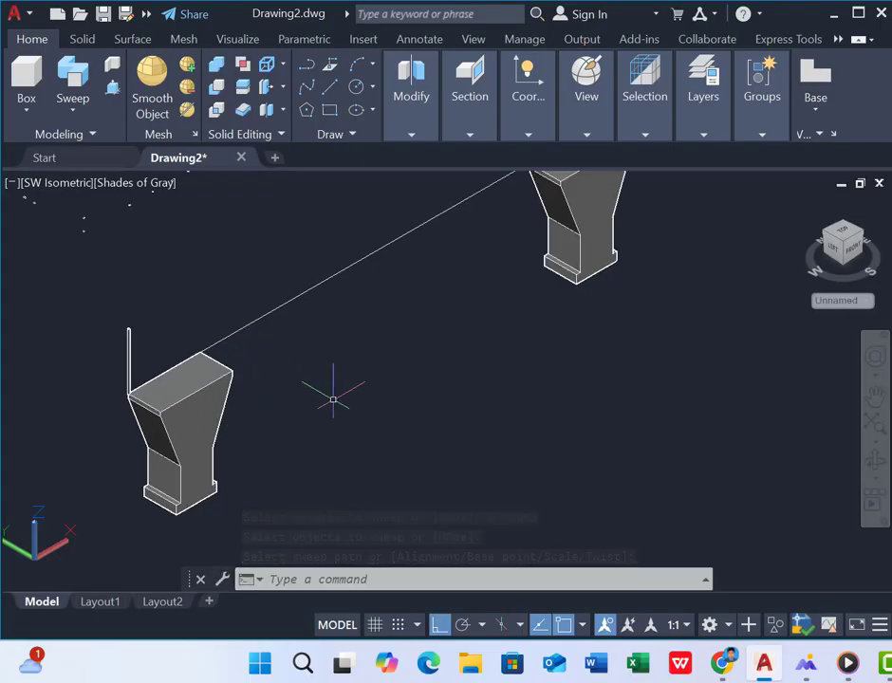
Array the swept vertical post along the line between the piers, using the Divide method with 8 items.
{"action": "scroll", "coordinate": [333, 399], "scroll_direction": "down", "scroll_amount": 2}
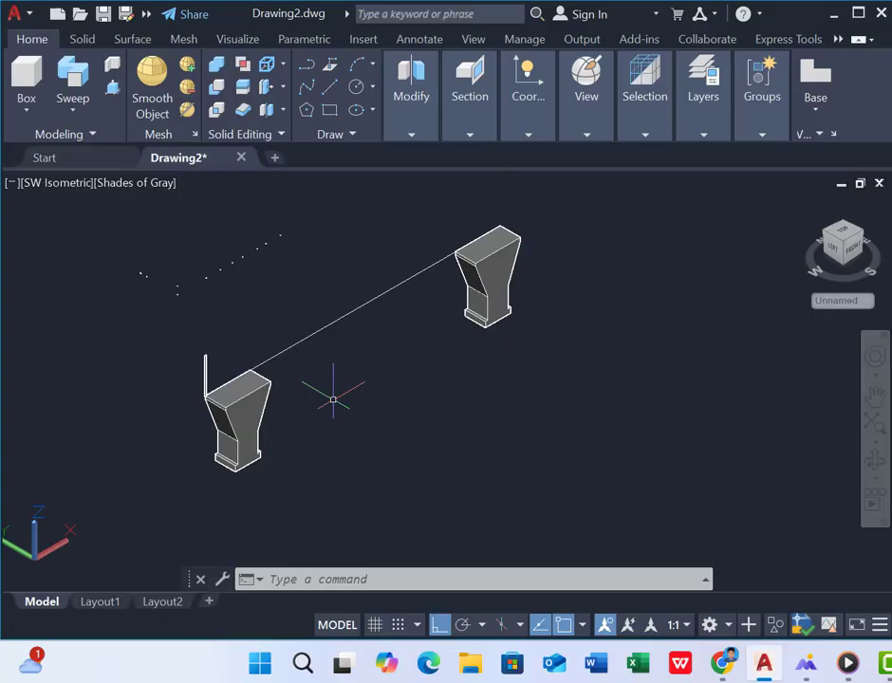
{"action": "left_click", "coordinate": [413, 140]}
{"action": "left_click", "coordinate": [488, 223]}
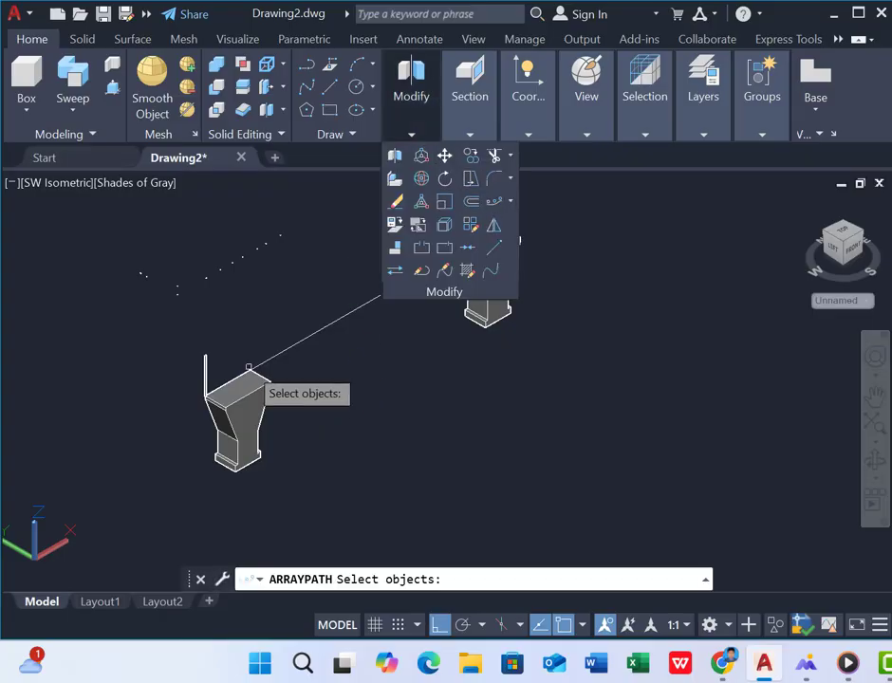
{"action": "left_click", "coordinate": [204, 364]}
{"action": "key", "text": "Return"}
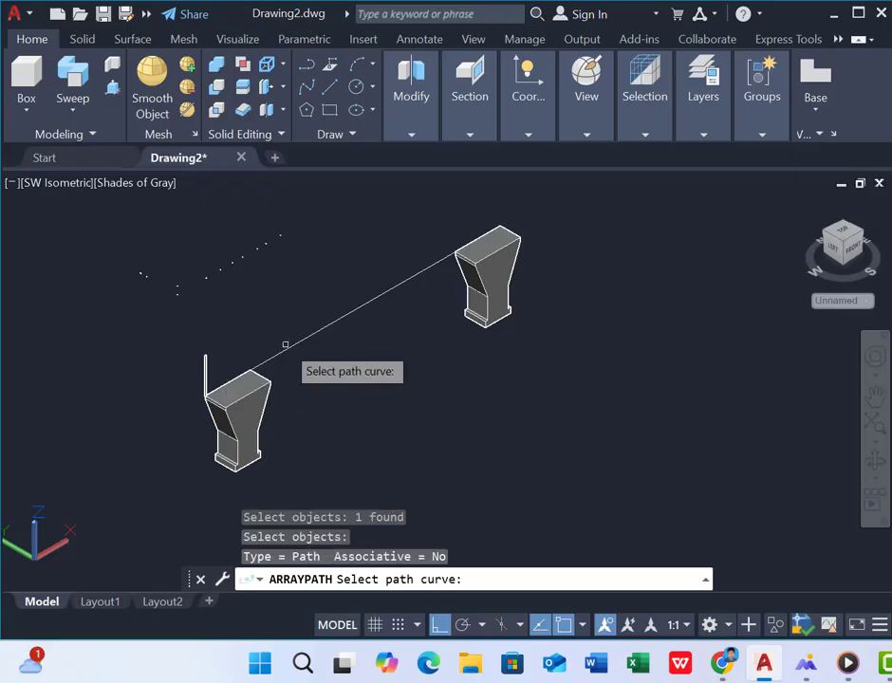
{"action": "left_click", "coordinate": [286, 348]}
{"action": "left_click", "coordinate": [699, 105]}
{"action": "left_click", "coordinate": [713, 139]}
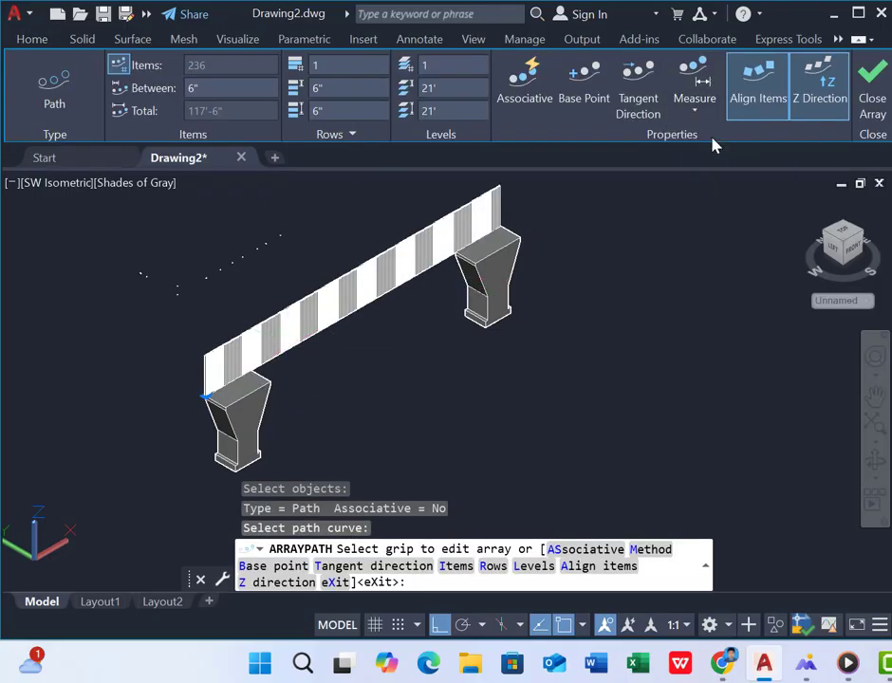
{"action": "type", "text": "8"}
{"action": "key", "text": "Return"}
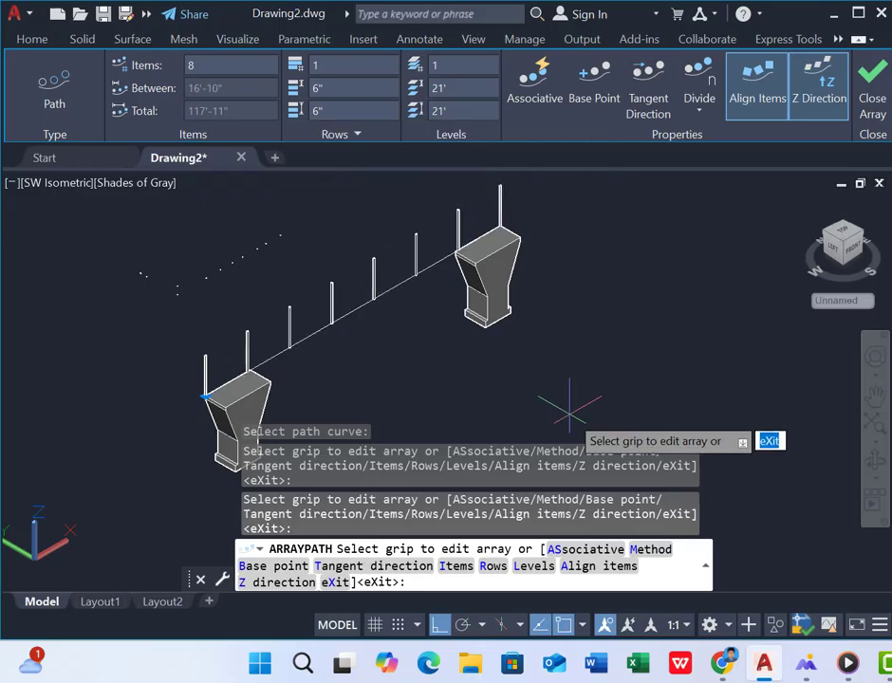
{"action": "key", "text": "Escape"}
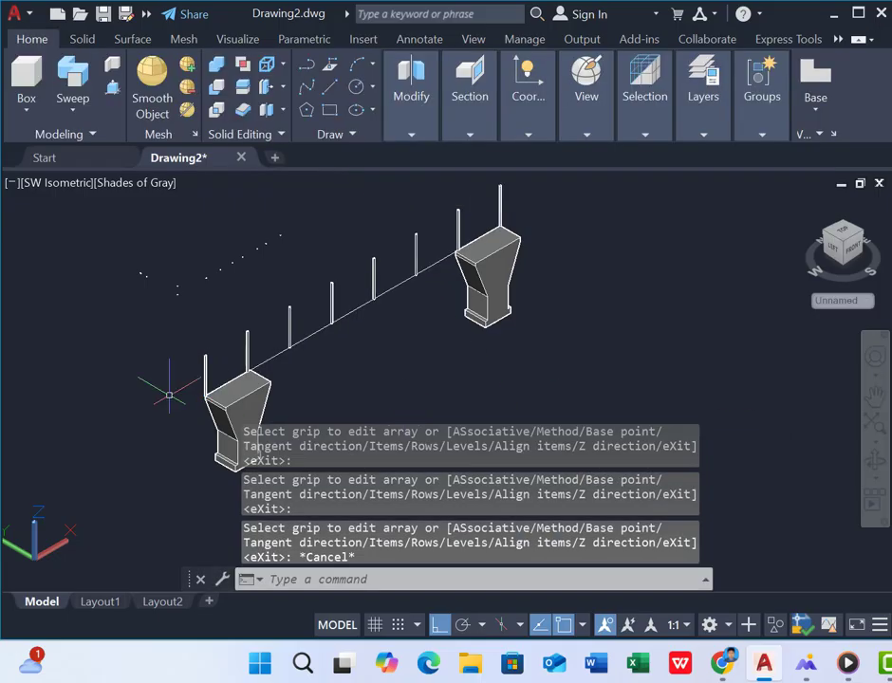
Delete the first and last posts of the array at the outer ends of the two piers.
{"action": "left_click", "coordinate": [205, 360]}
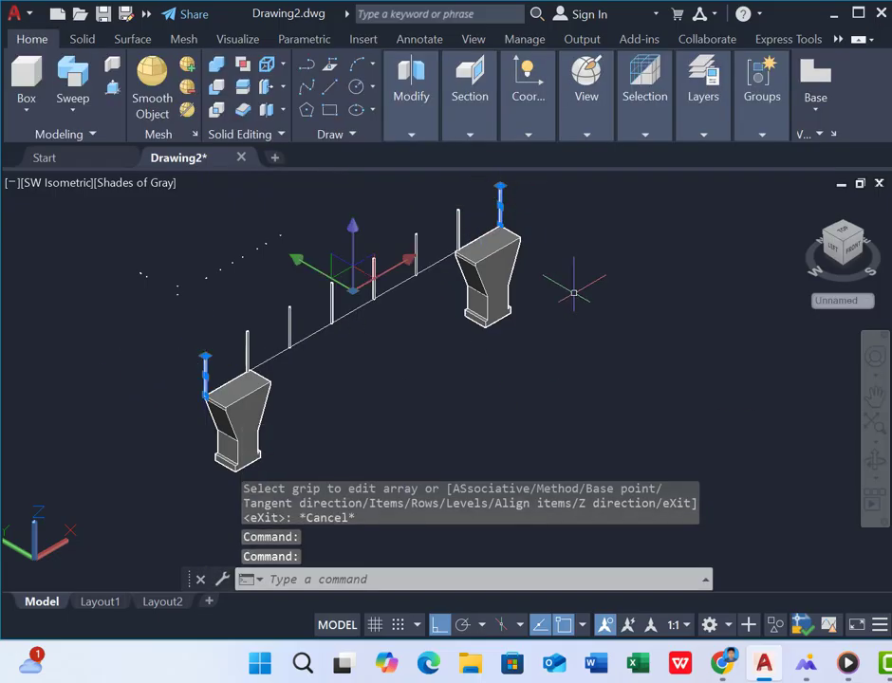
{"action": "key", "text": "Delete"}
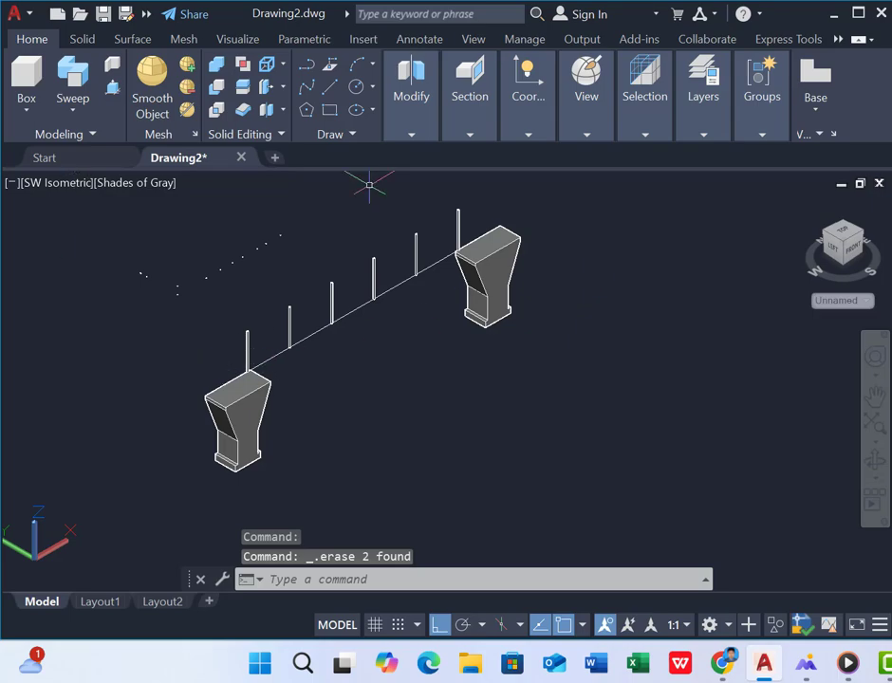
Draw connected lines from the first pier's outer corner over the tops of the first and last posts to the second pier's far corner.
{"action": "left_click", "coordinate": [307, 64]}
{"action": "scroll", "coordinate": [215, 418], "scroll_direction": "up", "scroll_amount": 3}
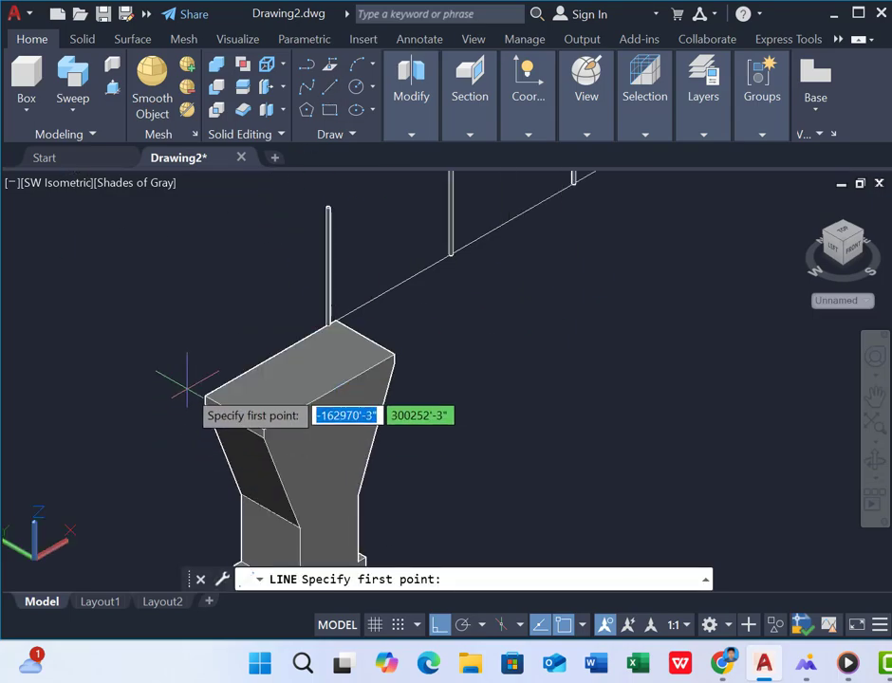
{"action": "left_click", "coordinate": [205, 397]}
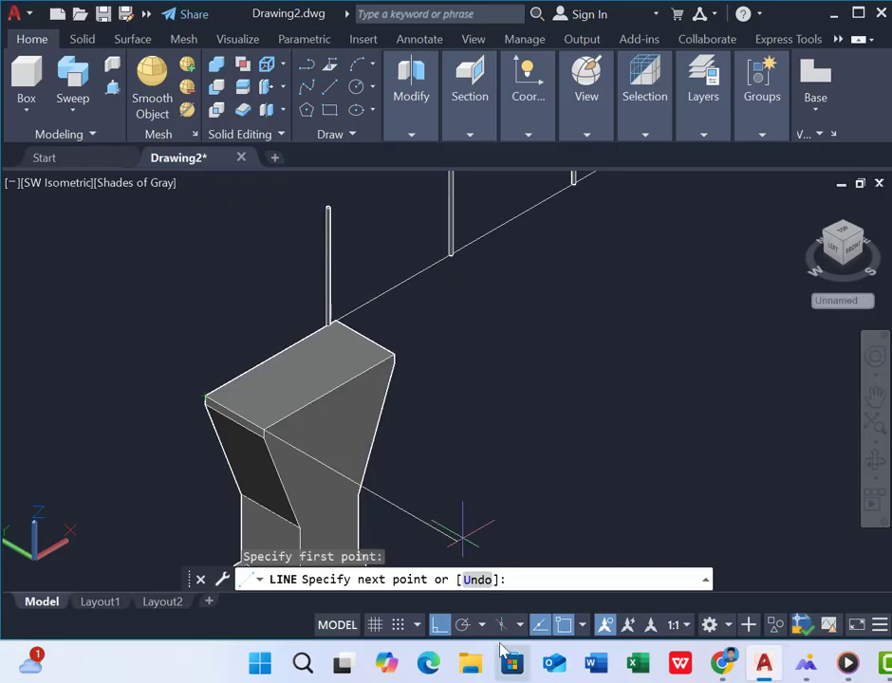
{"action": "key", "text": "F10"}
{"action": "scroll", "coordinate": [328, 207], "scroll_direction": "up", "scroll_amount": 3}
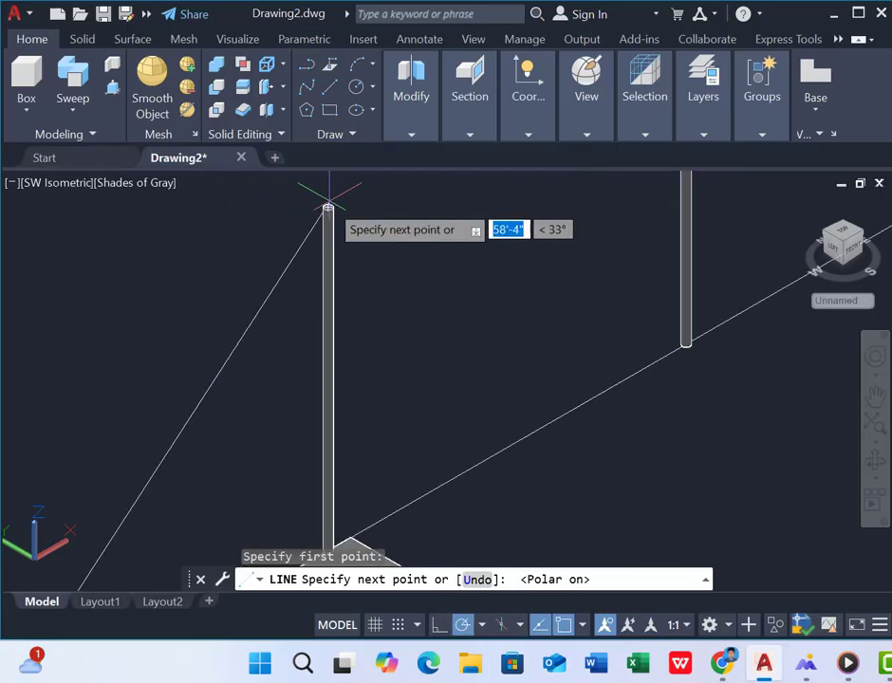
{"action": "left_click", "coordinate": [329, 207]}
{"action": "scroll", "coordinate": [329, 207], "scroll_direction": "down", "scroll_amount": 5}
{"action": "scroll", "coordinate": [597, 239], "scroll_direction": "up", "scroll_amount": 4}
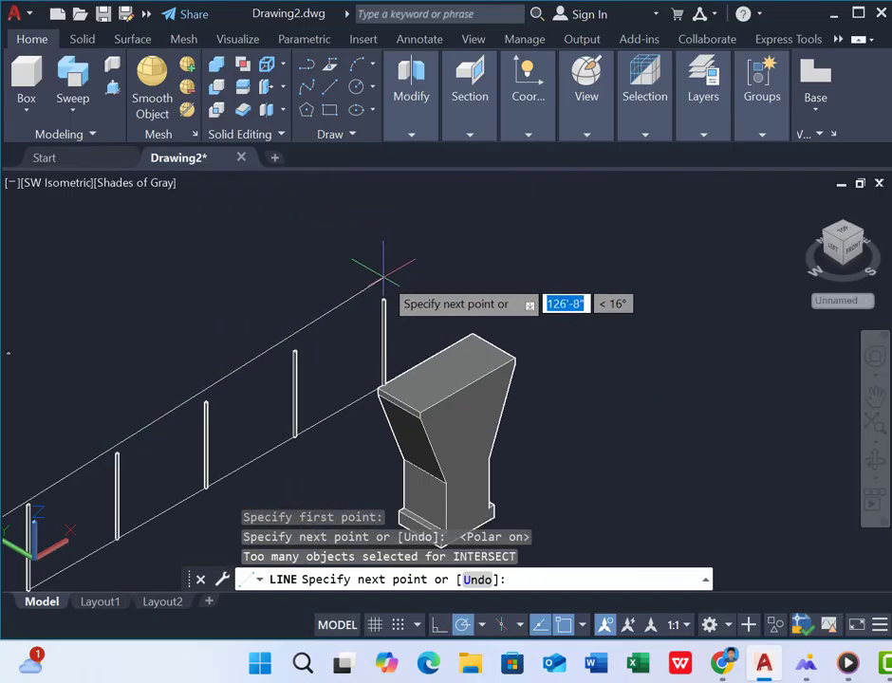
{"action": "scroll", "coordinate": [383, 300], "scroll_direction": "up", "scroll_amount": 3}
{"action": "left_click", "coordinate": [383, 300]}
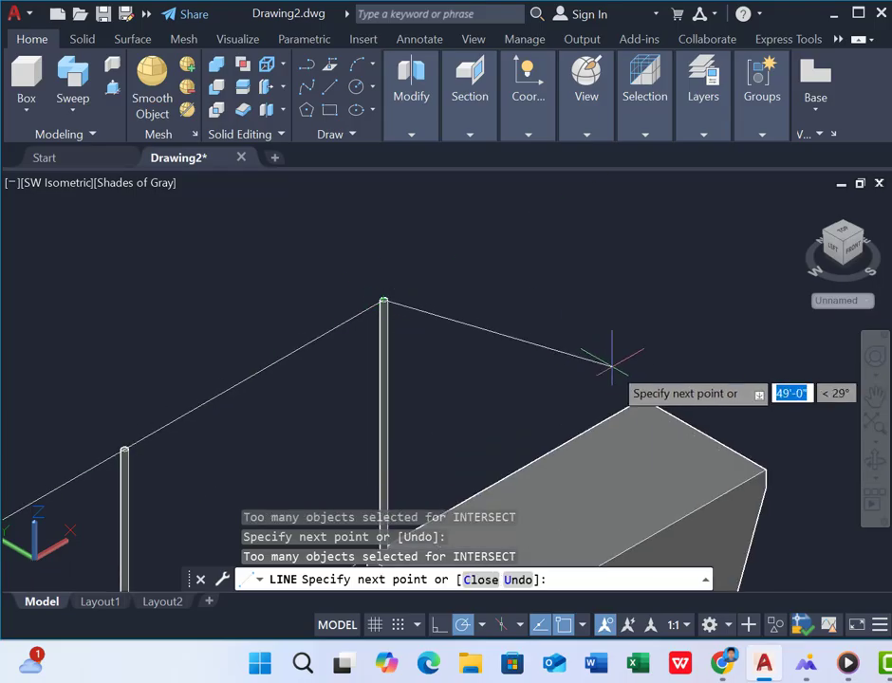
{"action": "left_click", "coordinate": [642, 397]}
{"action": "key", "text": "Return"}
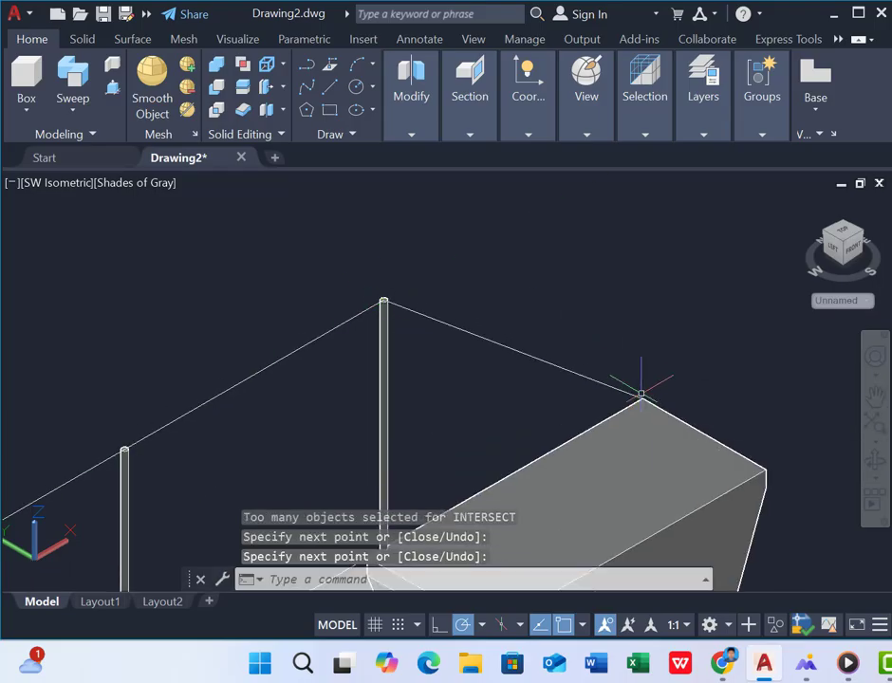
Join the two sloped end lines, the top line and the bottom line into one closed truss outline.
{"action": "left_click", "coordinate": [578, 370]}
{"action": "left_click", "coordinate": [575, 370]}
{"action": "left_click", "coordinate": [571, 372]}
{"action": "scroll", "coordinate": [586, 290], "scroll_direction": "down", "scroll_amount": 6}
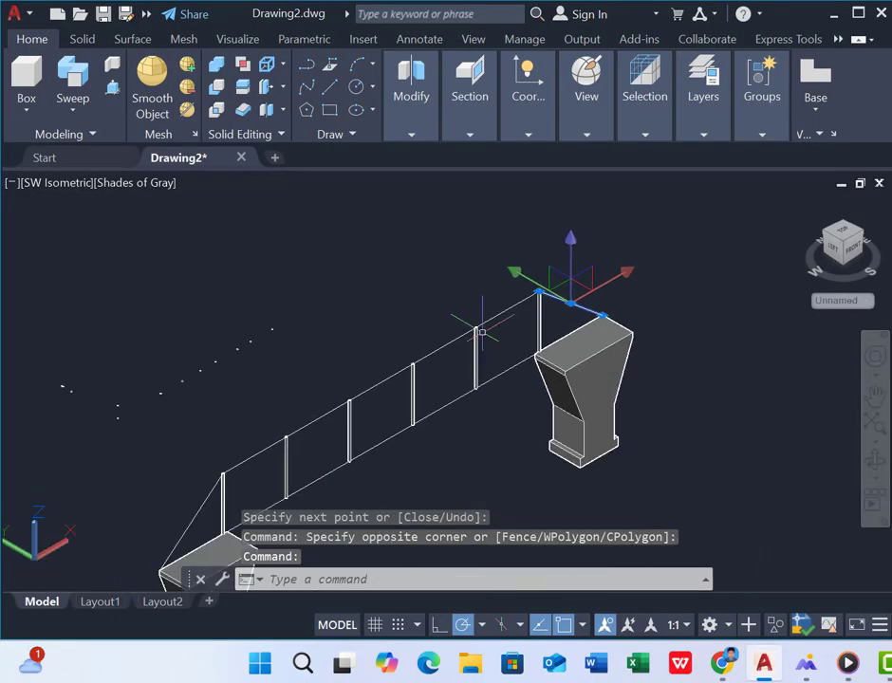
{"action": "left_click", "coordinate": [488, 319]}
{"action": "left_click", "coordinate": [196, 512]}
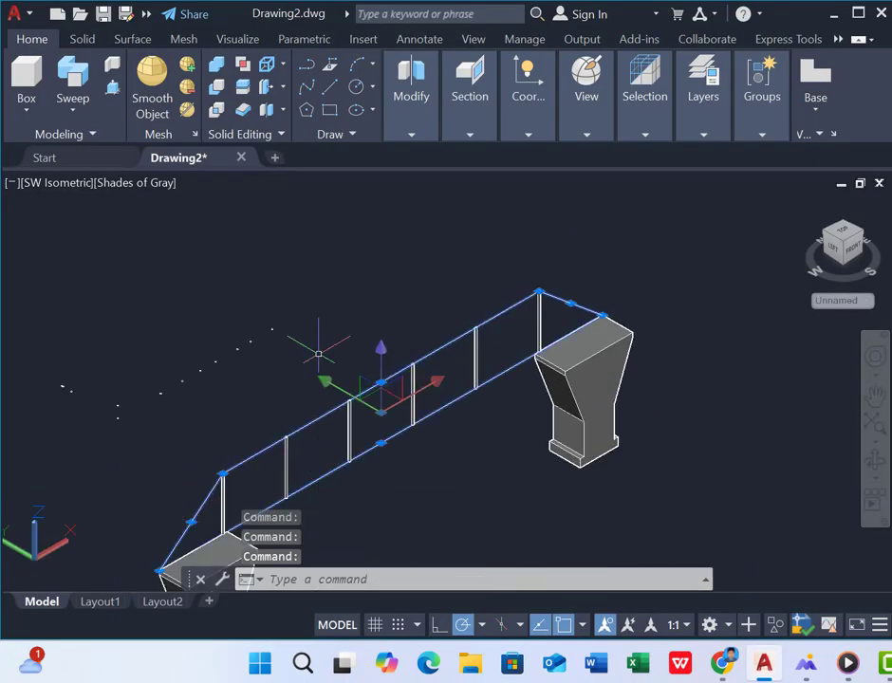
{"action": "type", "text": "j"}
{"action": "key", "text": "Return"}
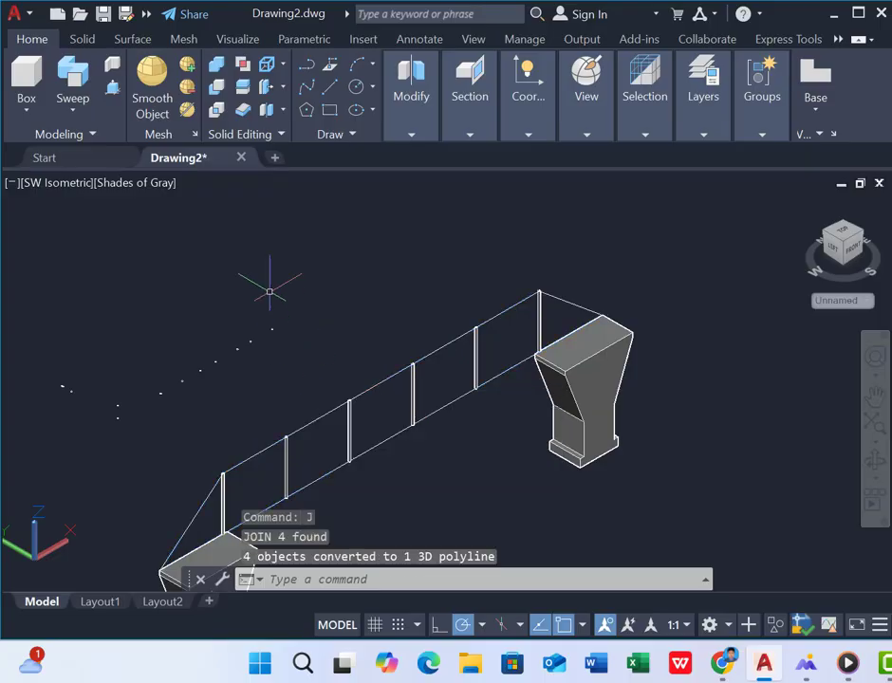
Sweep one of the small profiles as a solid along the joined truss outline.
{"action": "left_click", "coordinate": [72, 87]}
{"action": "left_click", "coordinate": [161, 393]}
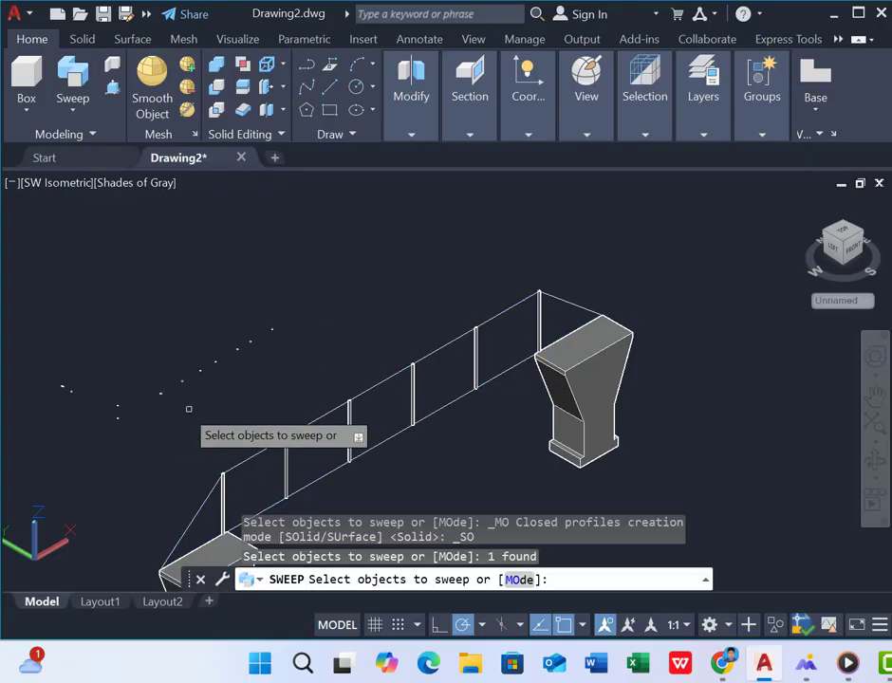
{"action": "scroll", "coordinate": [165, 397], "scroll_direction": "up", "scroll_amount": 3}
{"action": "key", "text": "Return"}
{"action": "scroll", "coordinate": [454, 364], "scroll_direction": "down", "scroll_amount": 3}
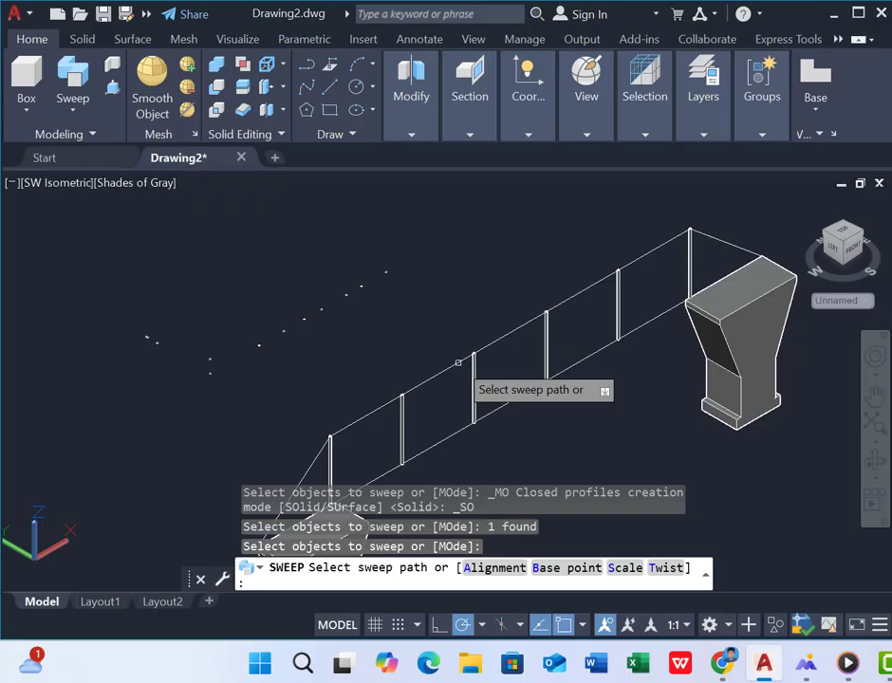
{"action": "left_click", "coordinate": [378, 406]}
{"action": "key", "text": "Return"}
{"action": "scroll", "coordinate": [455, 294], "scroll_direction": "down", "scroll_amount": 1}
{"action": "scroll", "coordinate": [427, 385], "scroll_direction": "up", "scroll_amount": 4}
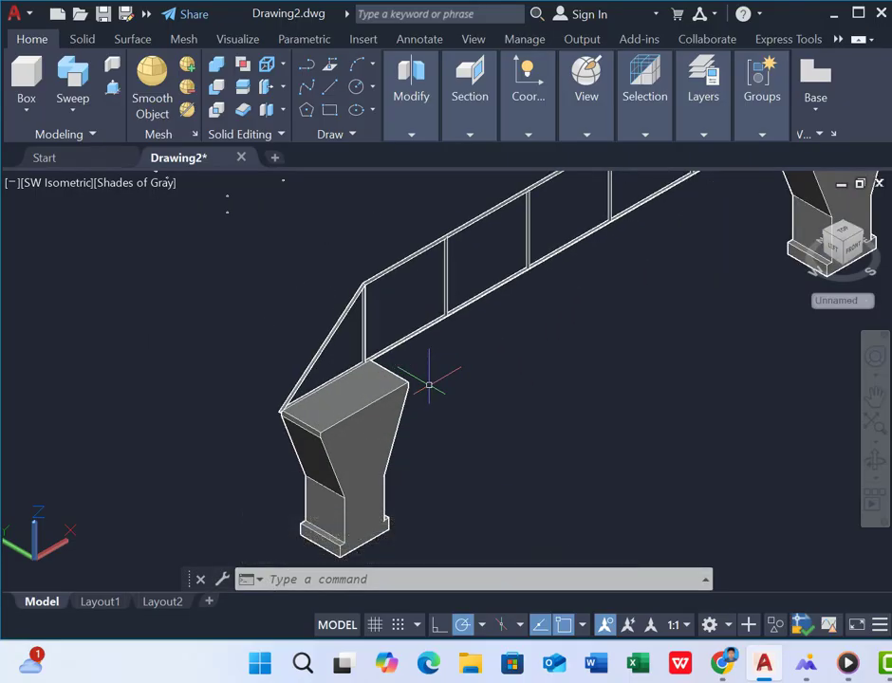
Draw a diagonal line in the first truss bay, from the top of the first post to the foot of the second.
{"action": "scroll", "coordinate": [429, 384], "scroll_direction": "down", "scroll_amount": 3}
{"action": "scroll", "coordinate": [528, 273], "scroll_direction": "up", "scroll_amount": 1}
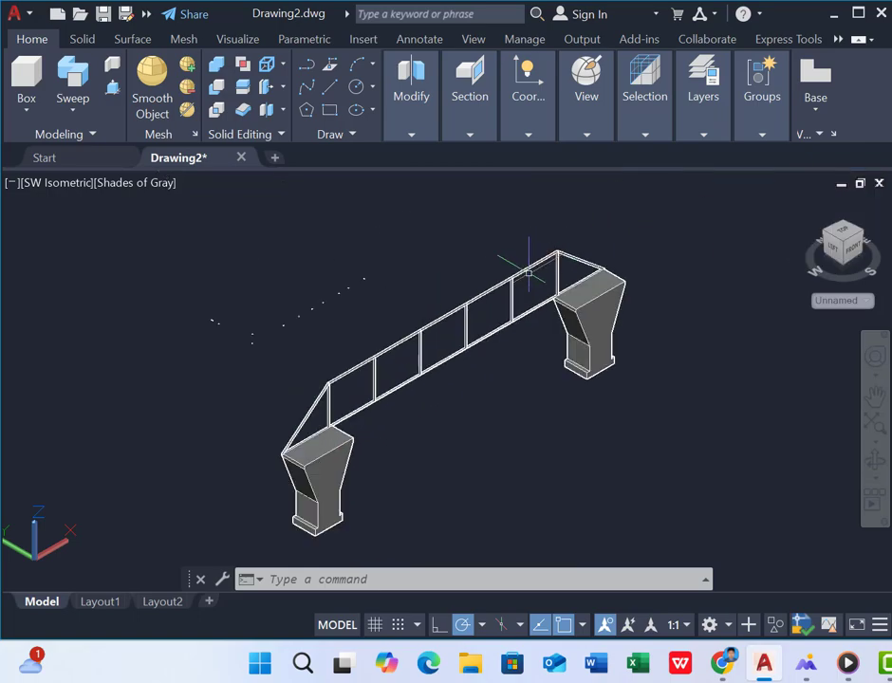
{"action": "left_click", "coordinate": [331, 87]}
{"action": "scroll", "coordinate": [354, 365], "scroll_direction": "up", "scroll_amount": 3}
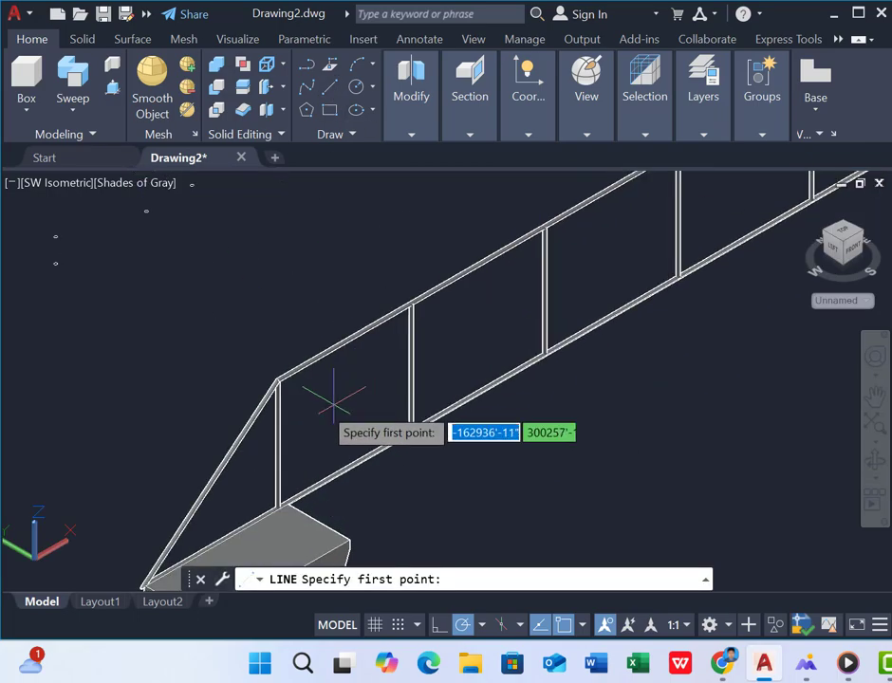
{"action": "left_click", "coordinate": [278, 379]}
{"action": "scroll", "coordinate": [410, 436], "scroll_direction": "up", "scroll_amount": 4}
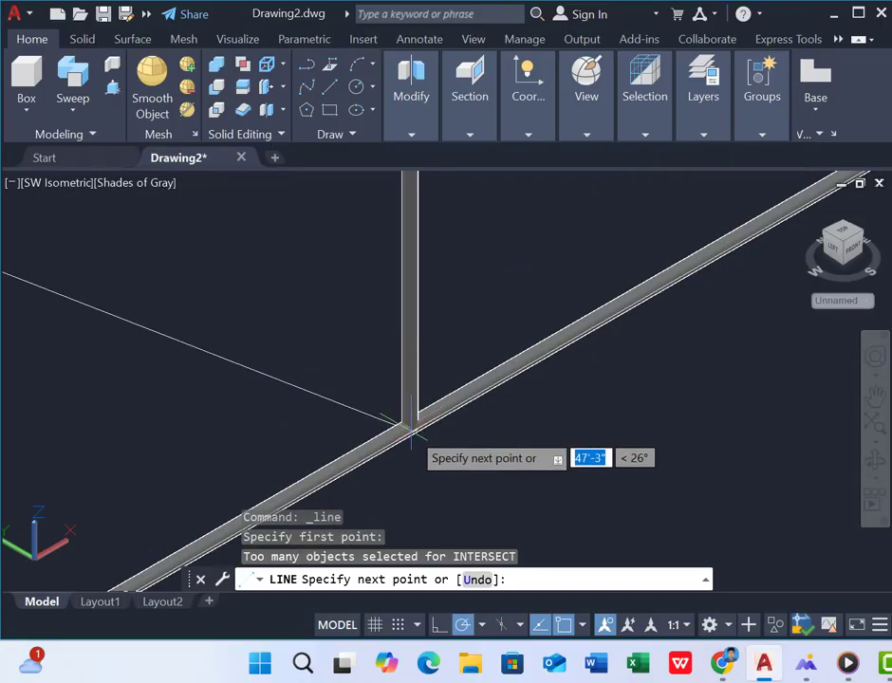
{"action": "left_click", "coordinate": [407, 423]}
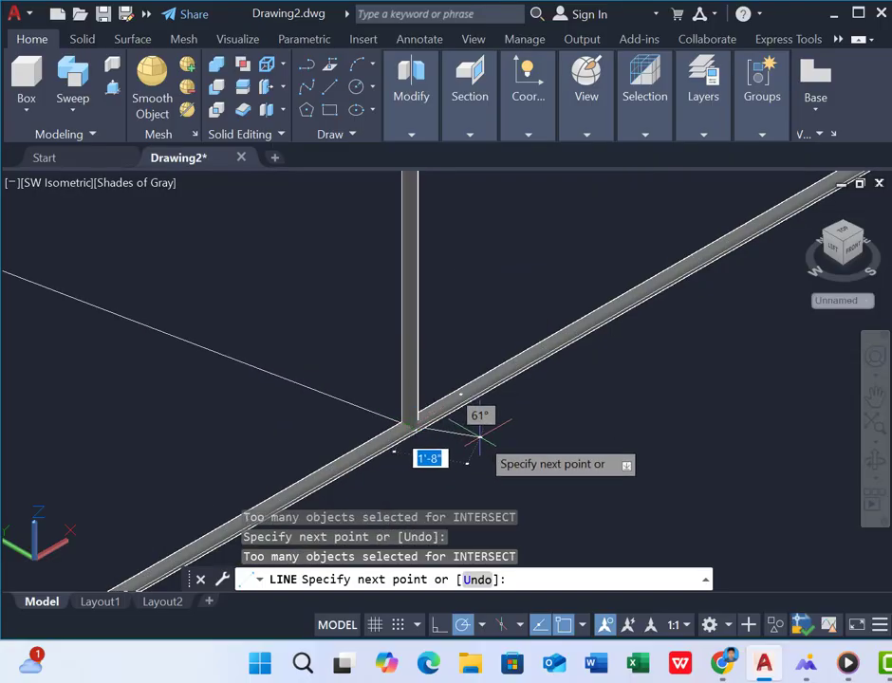
{"action": "key", "text": "Return"}
Sweep another small profile as a solid along the diagonal line in the first bay.
{"action": "scroll", "coordinate": [313, 281], "scroll_direction": "down", "scroll_amount": 3}
{"action": "left_click", "coordinate": [72, 76]}
{"action": "scroll", "coordinate": [147, 242], "scroll_direction": "down", "scroll_amount": 3}
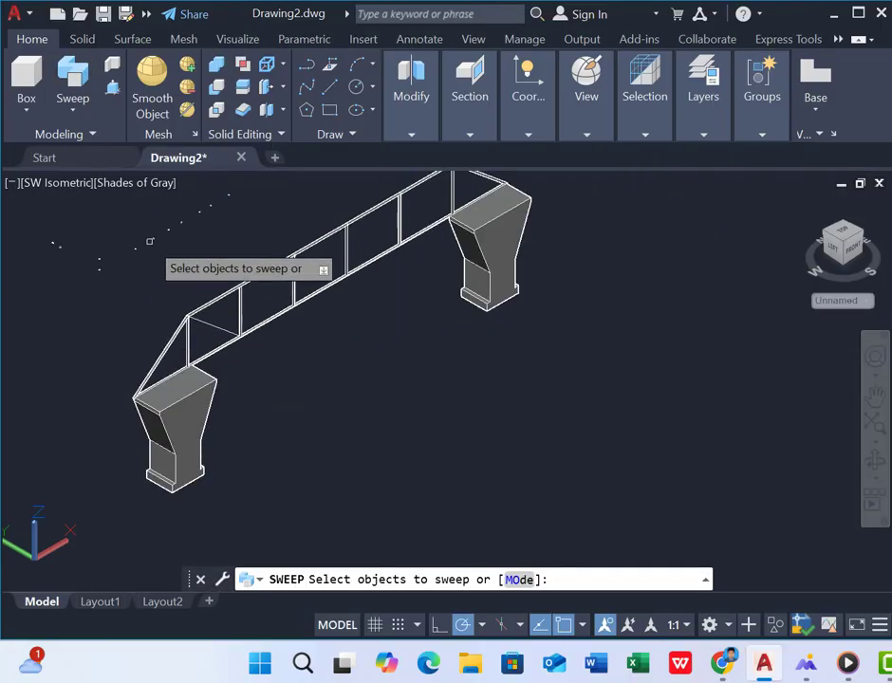
{"action": "left_click", "coordinate": [238, 331]}
{"action": "key", "text": "Return"}
{"action": "left_click", "coordinate": [223, 316]}
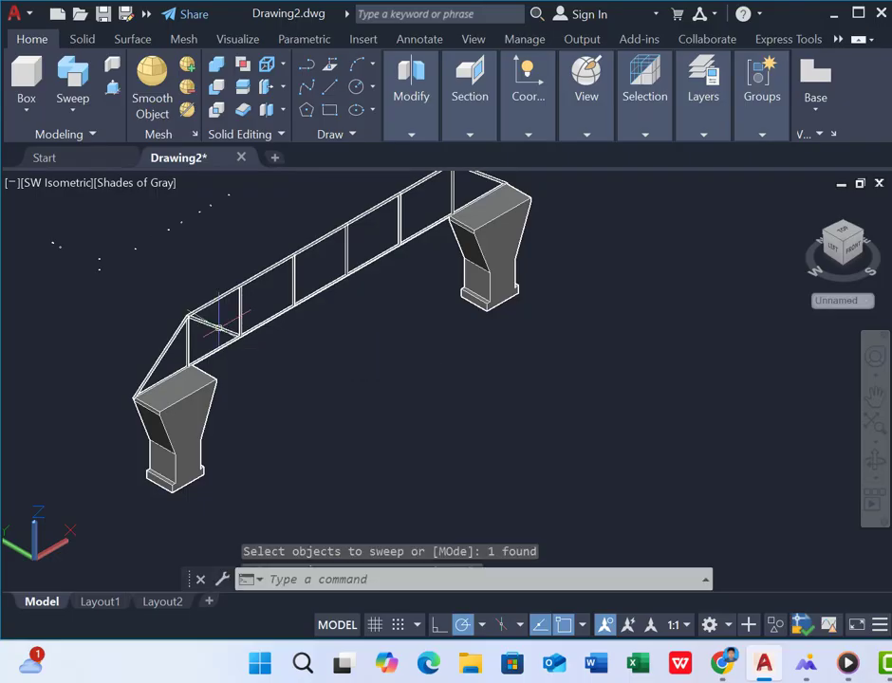
Copy the swept diagonal into each of the remaining truss bays.
{"action": "scroll", "coordinate": [223, 311], "scroll_direction": "up", "scroll_amount": 4}
{"action": "left_click", "coordinate": [209, 358]}
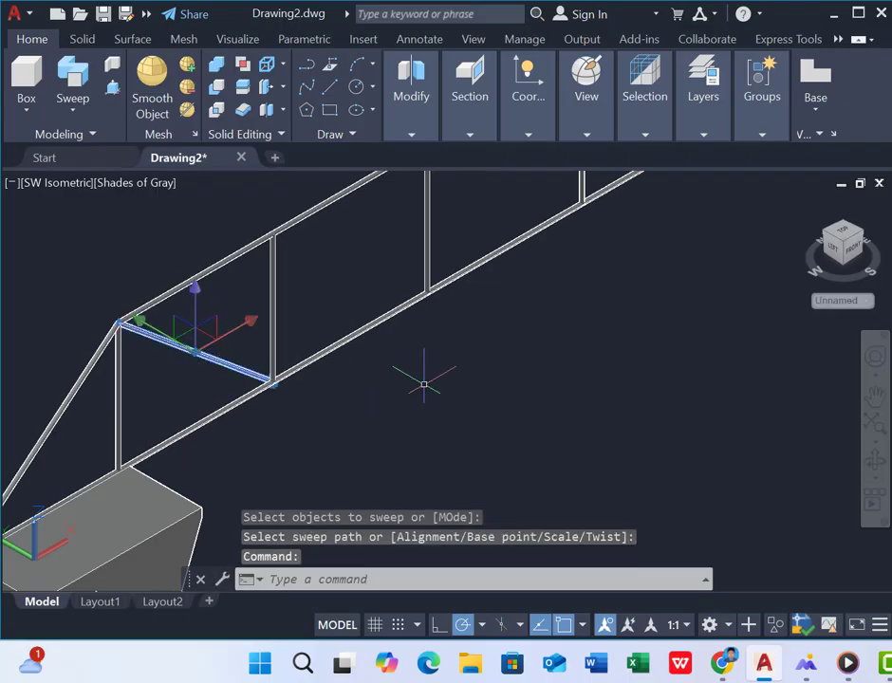
{"action": "type", "text": "co"}
{"action": "key", "text": "Return"}
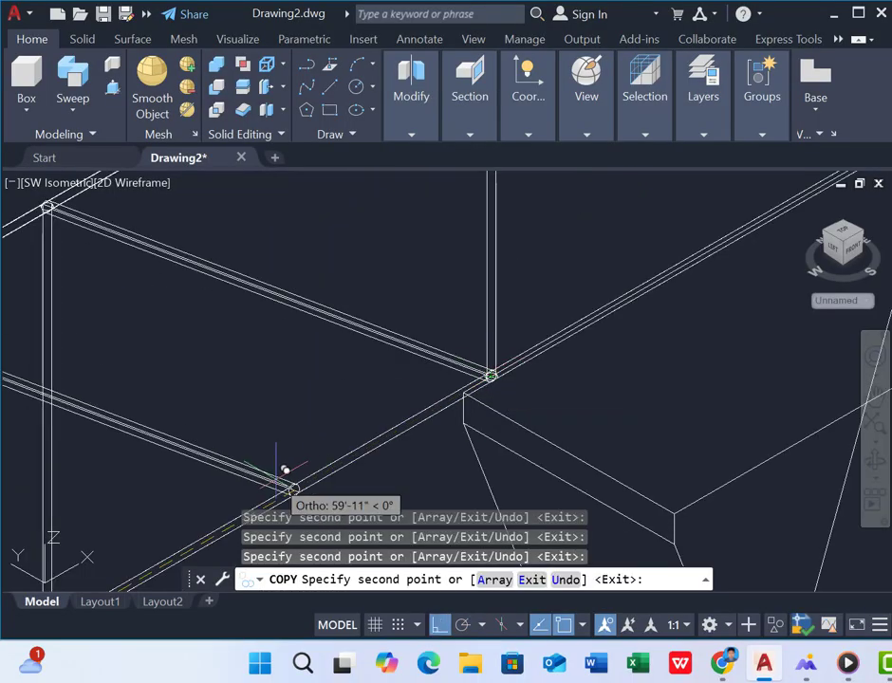
{"action": "key", "text": "Escape"}
{"action": "scroll", "coordinate": [392, 387], "scroll_direction": "down", "scroll_amount": 6}
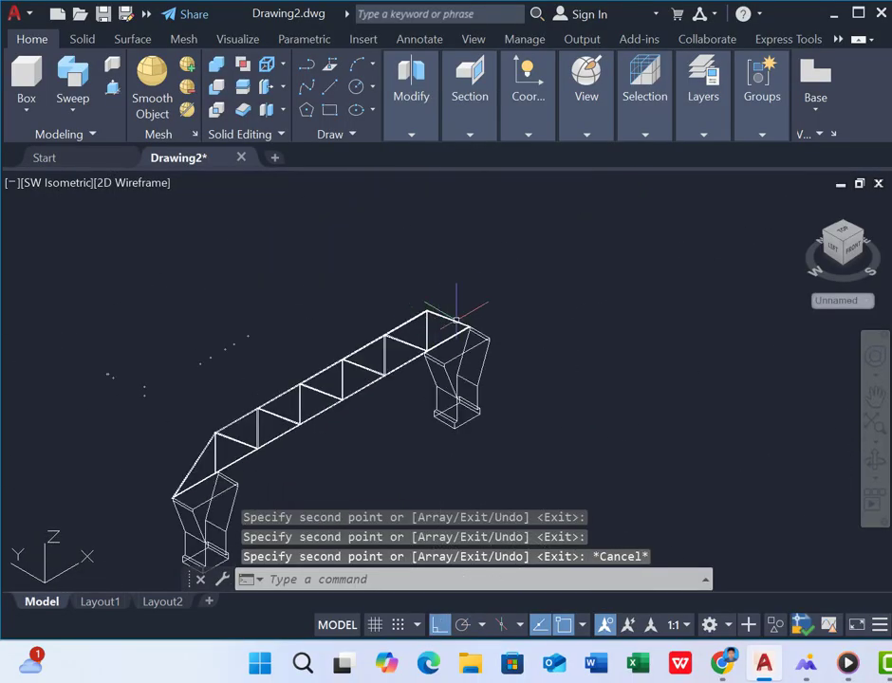
Change the visual style from 2D Wireframe to Shades of Gray.
{"action": "scroll", "coordinate": [443, 265], "scroll_direction": "down", "scroll_amount": 3}
{"action": "left_click", "coordinate": [133, 182]}
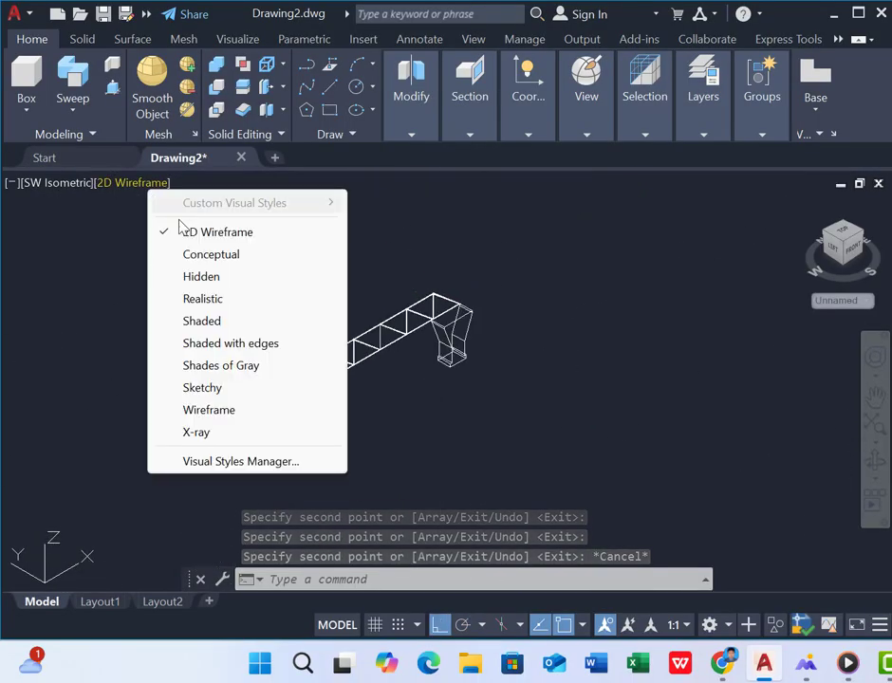
{"action": "left_click", "coordinate": [209, 365]}
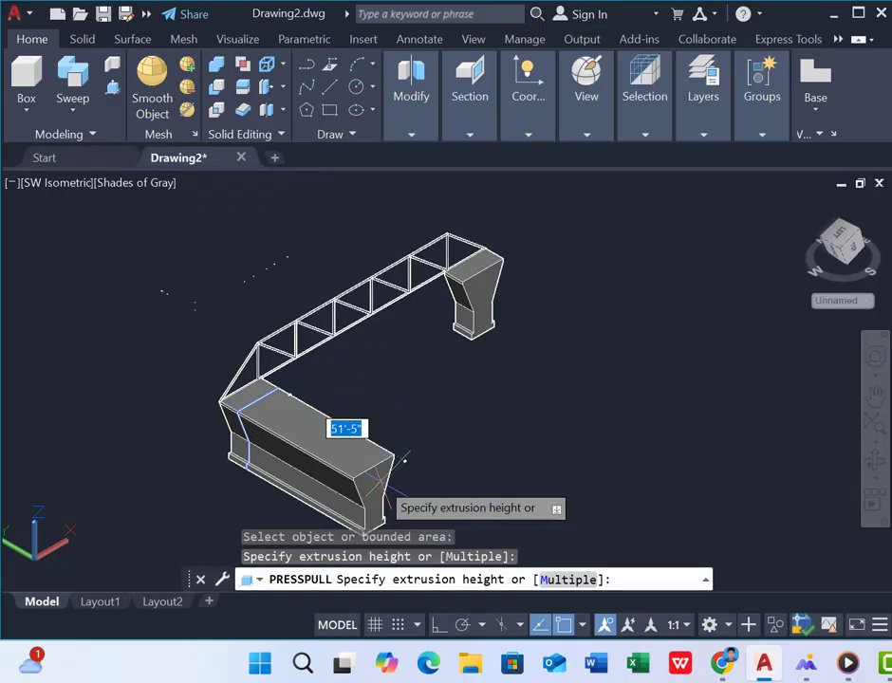
Presspull the front faces of both piers outward by 20' each.
{"action": "type", "text": "20'"}
{"action": "key", "text": "Return"}
{"action": "left_click", "coordinate": [479, 284]}
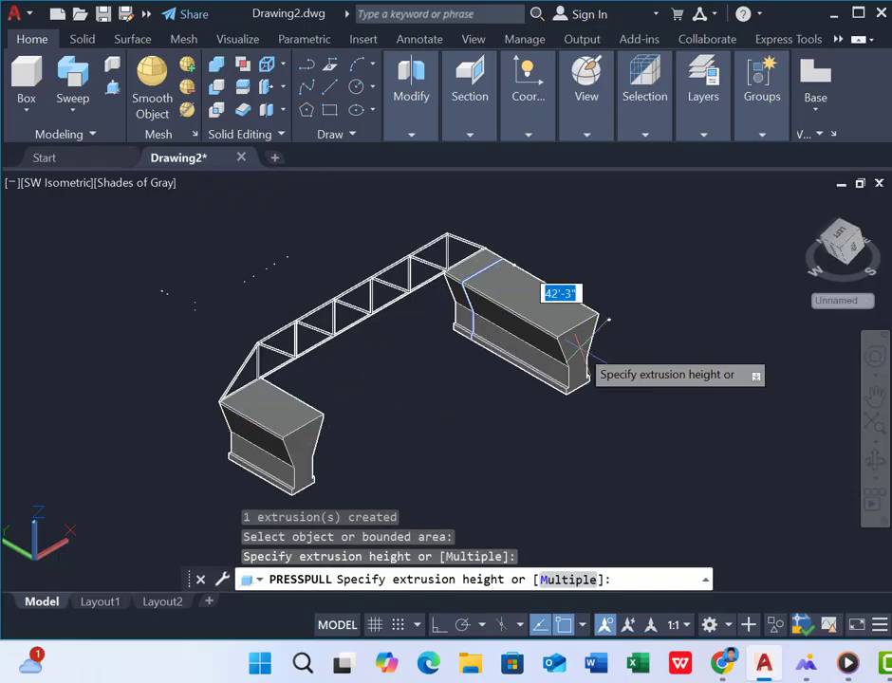
{"action": "key", "text": "Return"}
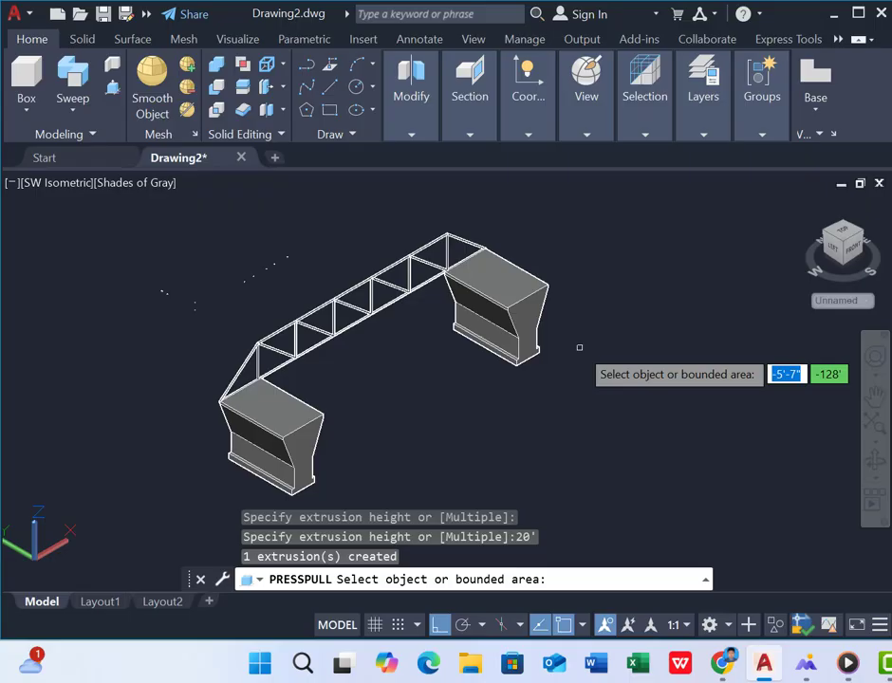
{"action": "key", "text": "Return"}
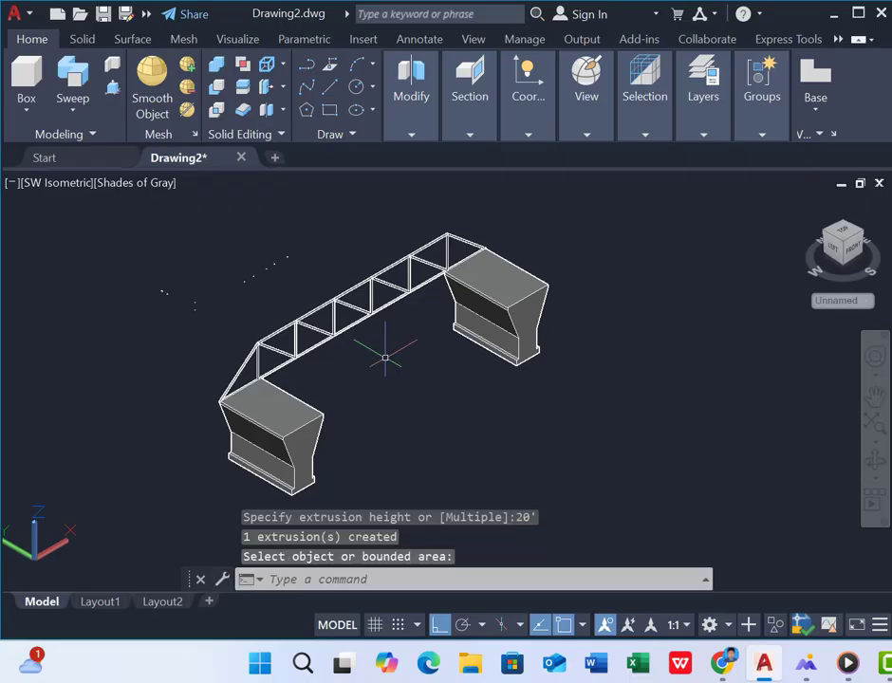
Union all the chords, verticals and diagonals of the truss into a single solid.
{"action": "left_click", "coordinate": [215, 63]}
{"action": "left_click", "coordinate": [283, 328]}
{"action": "left_click", "coordinate": [258, 361]}
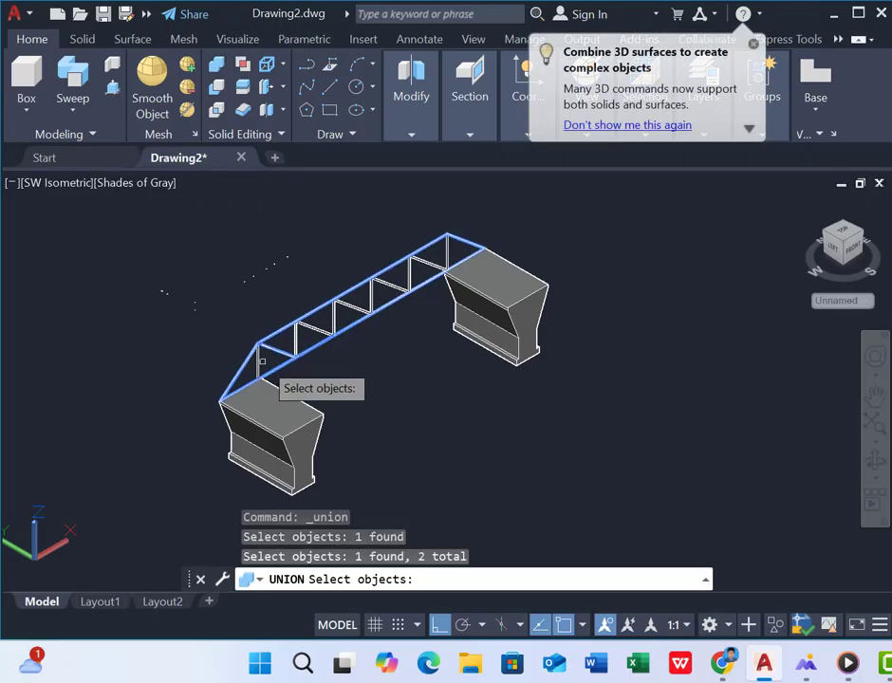
{"action": "left_click", "coordinate": [312, 338]}
{"action": "left_click", "coordinate": [292, 340]}
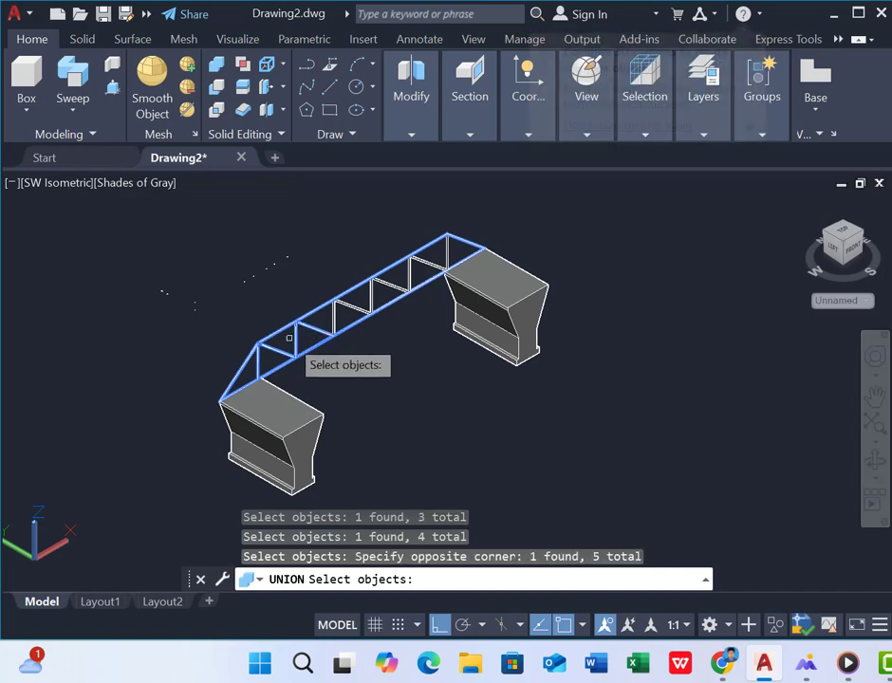
{"action": "left_click", "coordinate": [340, 313]}
{"action": "left_click", "coordinate": [359, 304]}
{"action": "left_click", "coordinate": [375, 293]}
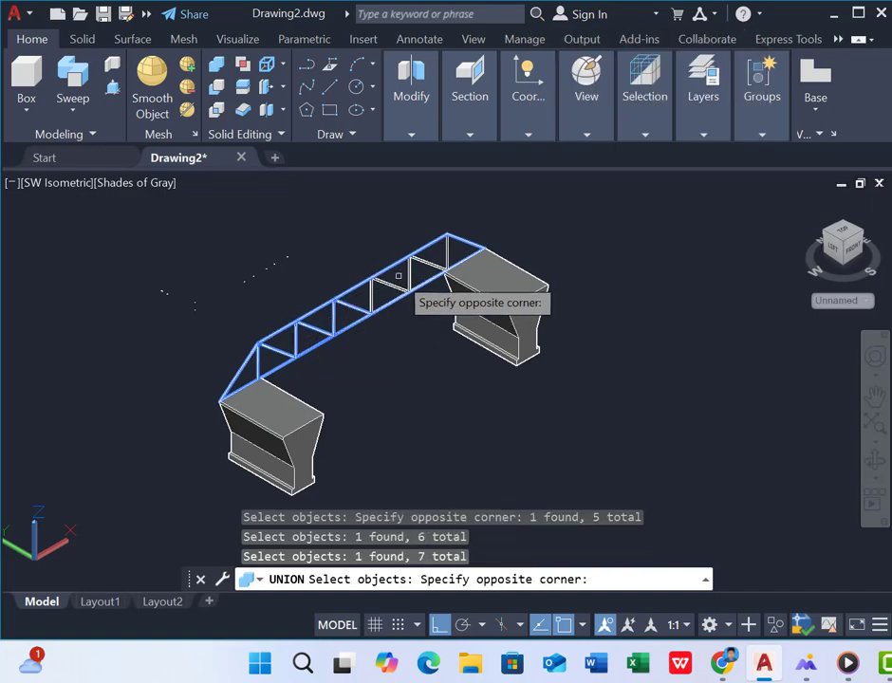
{"action": "left_click", "coordinate": [399, 275]}
{"action": "left_click", "coordinate": [352, 232]}
{"action": "left_click", "coordinate": [475, 325]}
{"action": "left_click", "coordinate": [442, 250]}
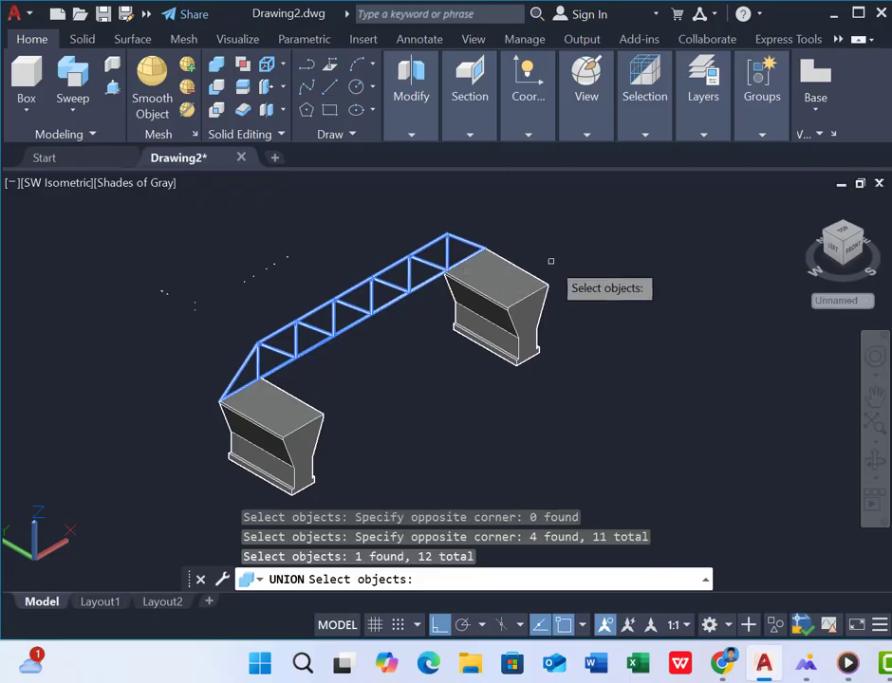
{"action": "key", "text": "Return"}
Mirror the unioned truss to the opposite side of the piers about their lengthwise centreline, keeping the source truss.
{"action": "left_click", "coordinate": [254, 373]}
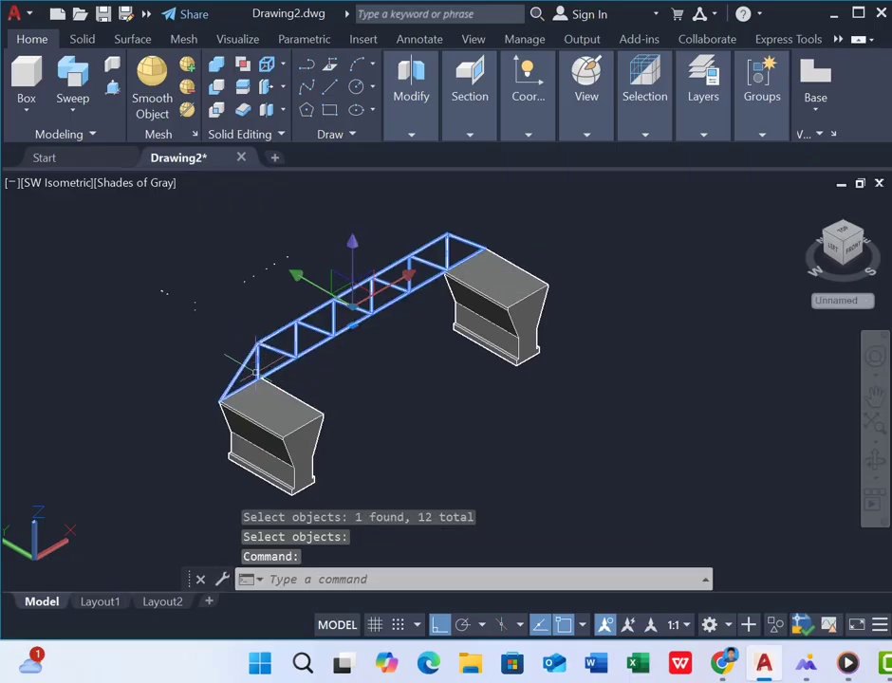
{"action": "type", "text": "mi"}
{"action": "key", "text": "Return"}
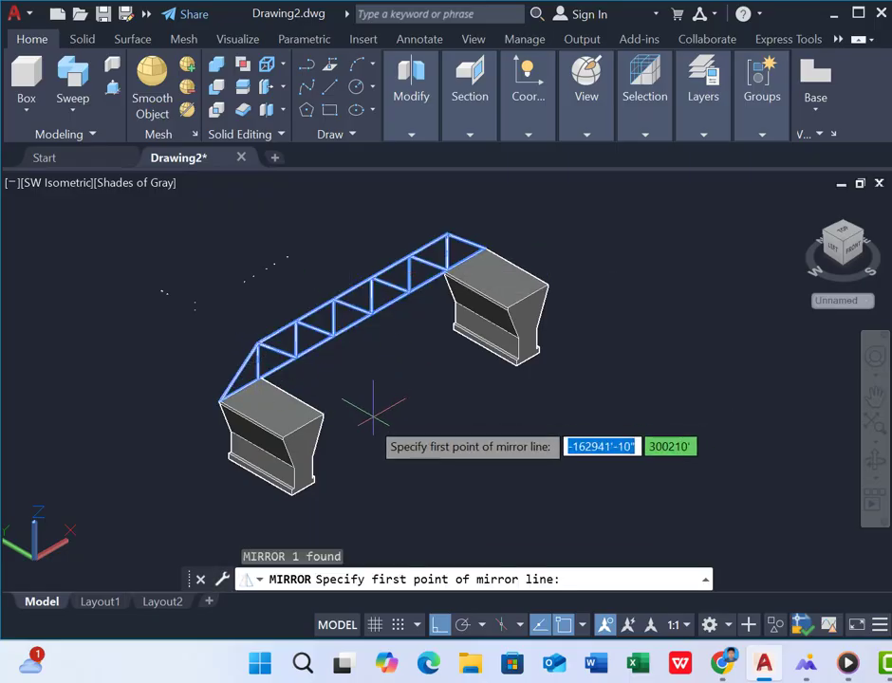
{"action": "left_click", "coordinate": [232, 408]}
{"action": "left_click", "coordinate": [527, 276]}
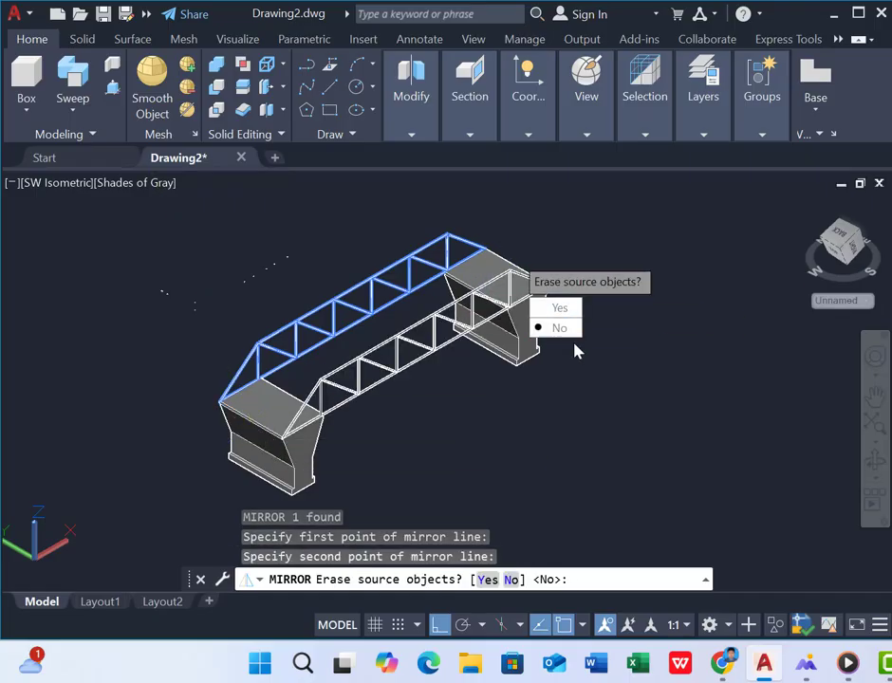
{"action": "key", "text": "Return"}
{"action": "scroll", "coordinate": [372, 419], "scroll_direction": "up", "scroll_amount": 3}
{"action": "scroll", "coordinate": [354, 416], "scroll_direction": "down", "scroll_amount": 4}
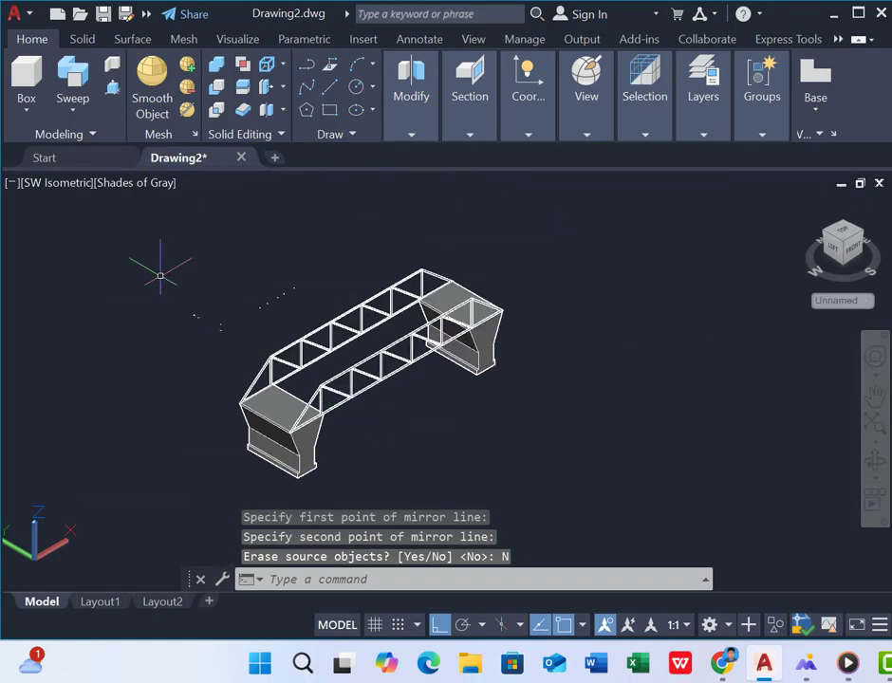
Erase the leftover small construction objects beside the bridge.
{"action": "left_click", "coordinate": [114, 261]}
{"action": "left_click", "coordinate": [364, 336]}
{"action": "key", "text": "Delete"}
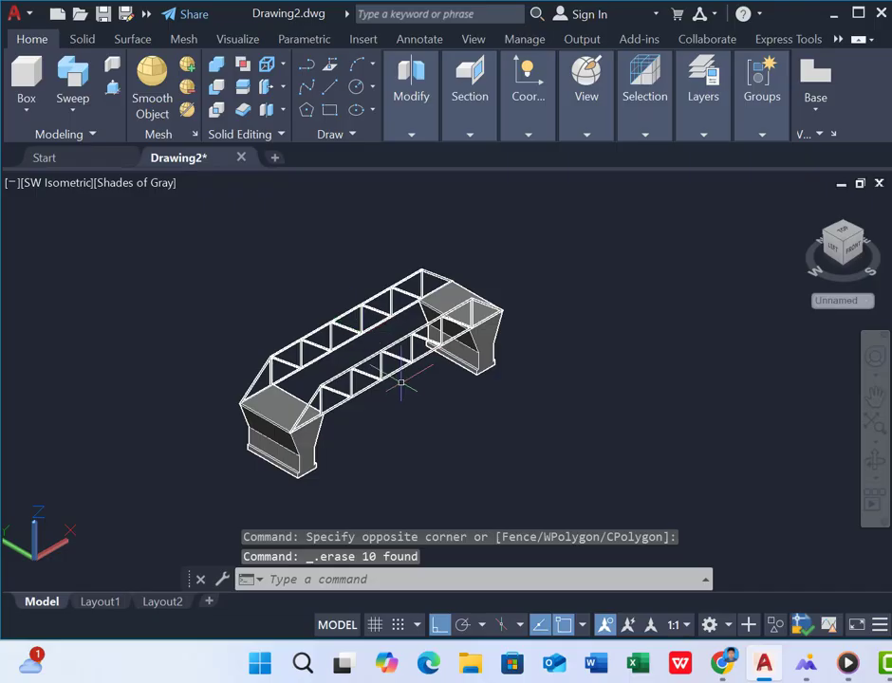
{"action": "scroll", "coordinate": [400, 382], "scroll_direction": "up", "scroll_amount": 2}
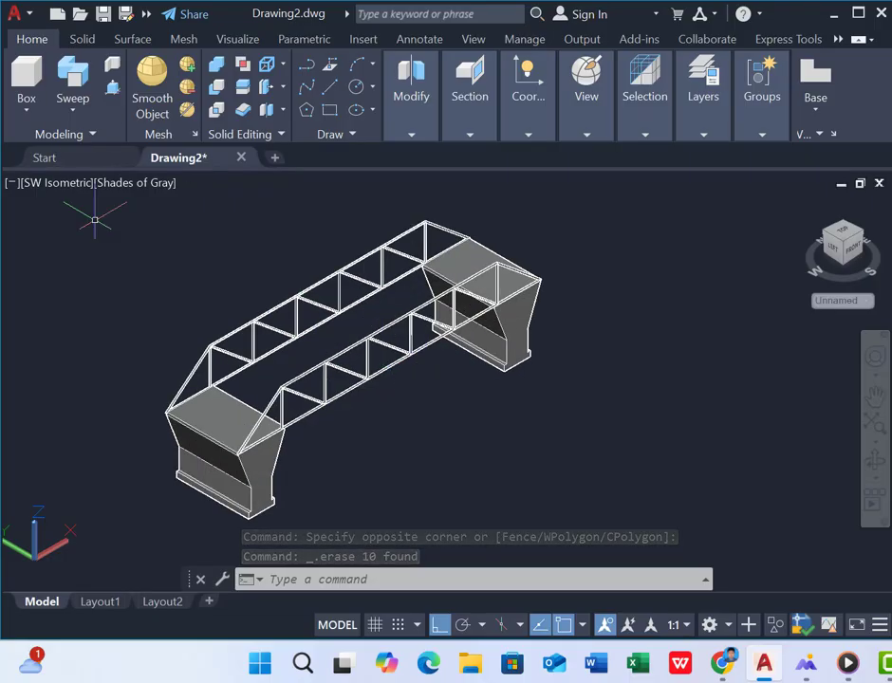
Create a box deck across both pier tops, from one outer truss corner to the diagonally opposite corner, with a height of 3.
{"action": "left_click", "coordinate": [25, 72]}
{"action": "scroll", "coordinate": [163, 418], "scroll_direction": "up", "scroll_amount": 3}
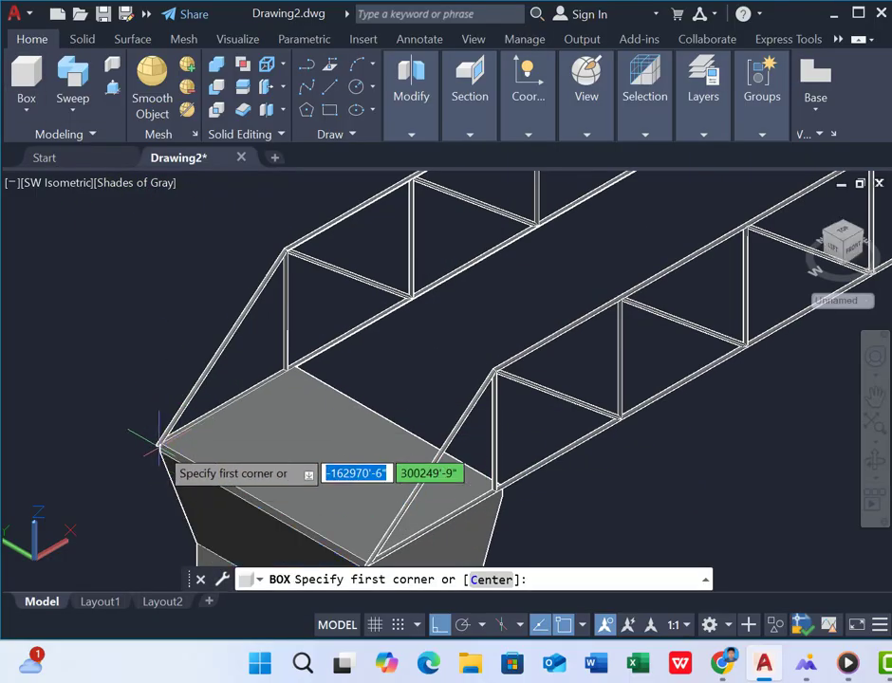
{"action": "scroll", "coordinate": [155, 454], "scroll_direction": "up", "scroll_amount": 3}
{"action": "left_click", "coordinate": [153, 446]}
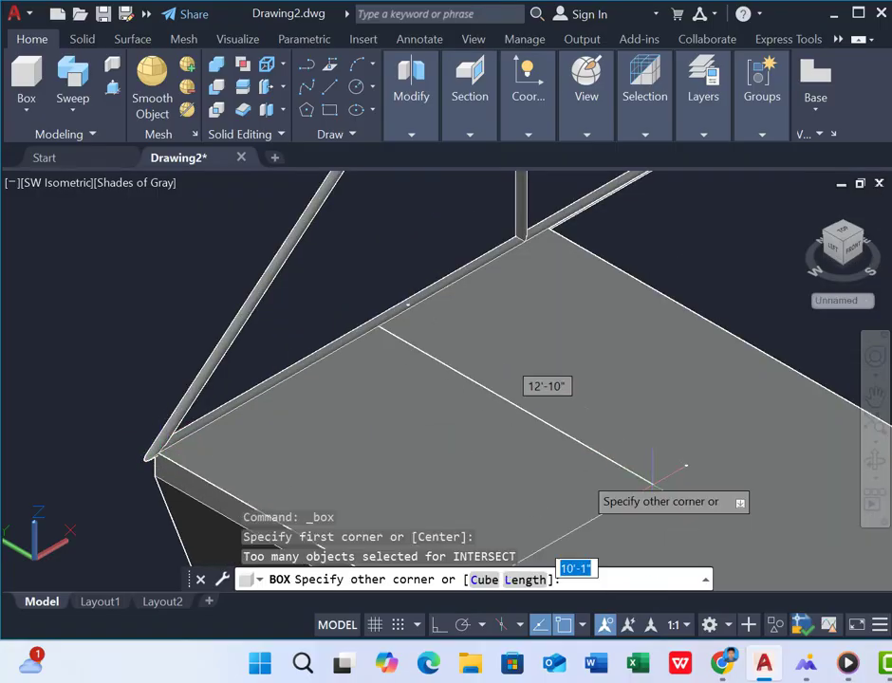
{"action": "scroll", "coordinate": [474, 456], "scroll_direction": "down", "scroll_amount": 5}
{"action": "scroll", "coordinate": [642, 376], "scroll_direction": "up", "scroll_amount": 3}
{"action": "scroll", "coordinate": [626, 415], "scroll_direction": "up", "scroll_amount": 5}
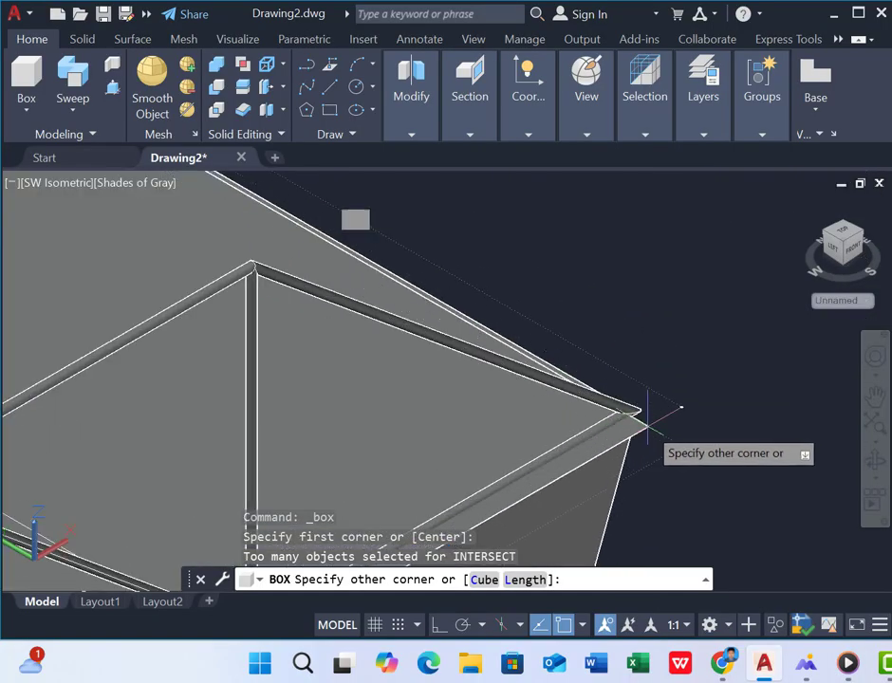
{"action": "left_click", "coordinate": [630, 410]}
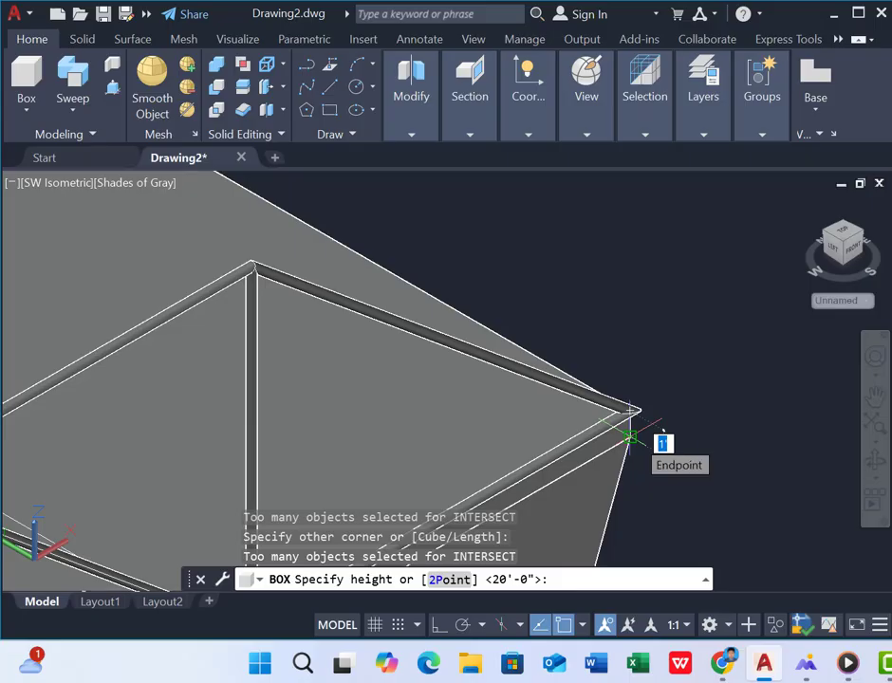
{"action": "key", "text": "Return"}
{"action": "scroll", "coordinate": [633, 428], "scroll_direction": "down", "scroll_amount": 5}
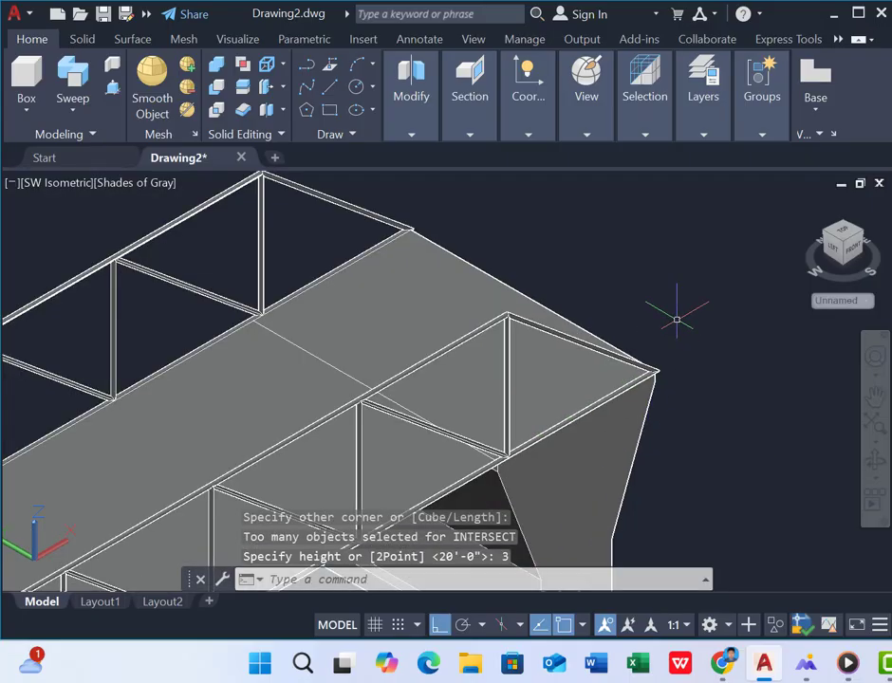
{"action": "scroll", "coordinate": [352, 398], "scroll_direction": "up", "scroll_amount": 2}
{"action": "scroll", "coordinate": [352, 398], "scroll_direction": "down", "scroll_amount": 5}
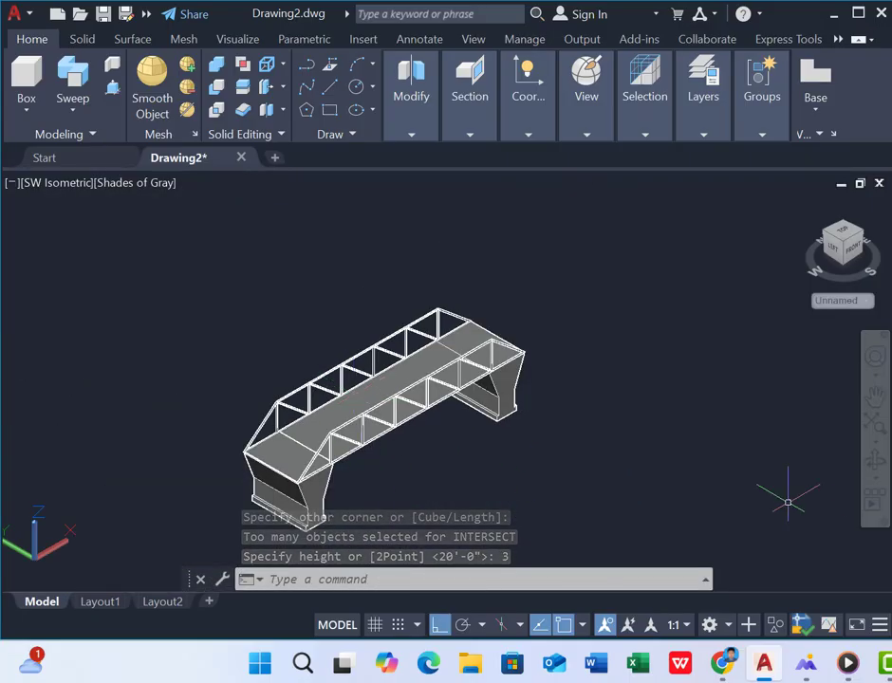
{"action": "left_click", "coordinate": [875, 461]}
{"action": "left_click_drag", "start_coordinate": [655, 436], "coordinate": [360, 343]}
{"action": "scroll", "coordinate": [360, 343], "scroll_direction": "up", "scroll_amount": 5}
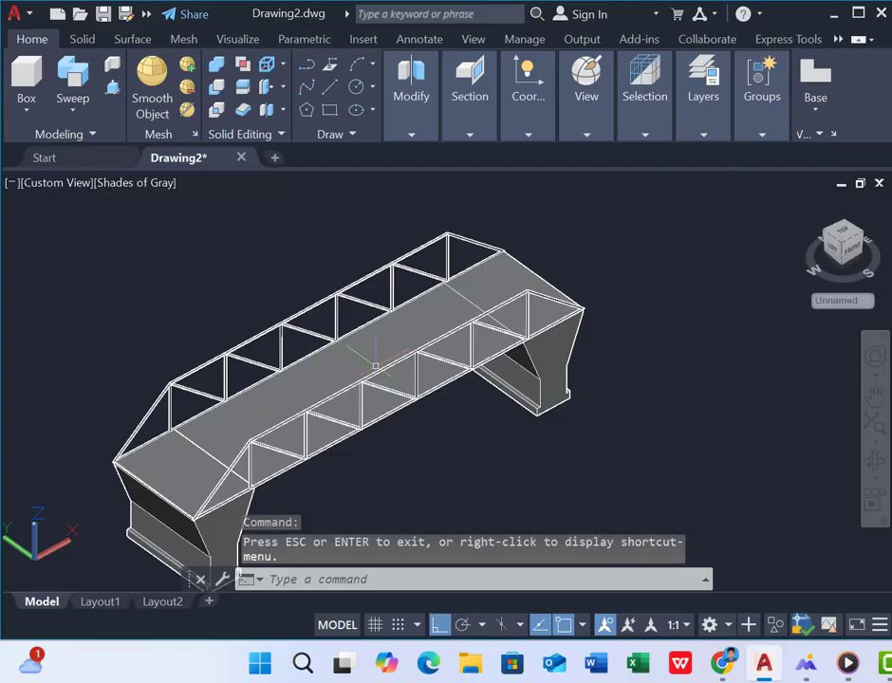
{"action": "scroll", "coordinate": [343, 316], "scroll_direction": "down", "scroll_amount": 1}
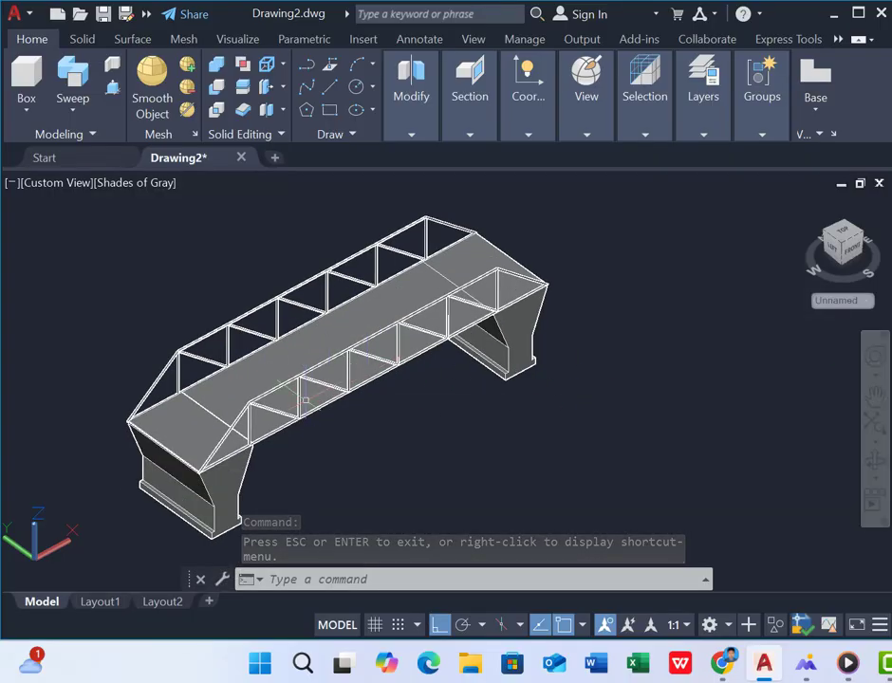
Copy the entire bridge span lengthwise, placing the near-end truss corner of one span on the far-end truss corner of the other.
{"action": "scroll", "coordinate": [304, 399], "scroll_direction": "down", "scroll_amount": 2}
{"action": "left_click", "coordinate": [104, 249]}
{"action": "left_click", "coordinate": [573, 418]}
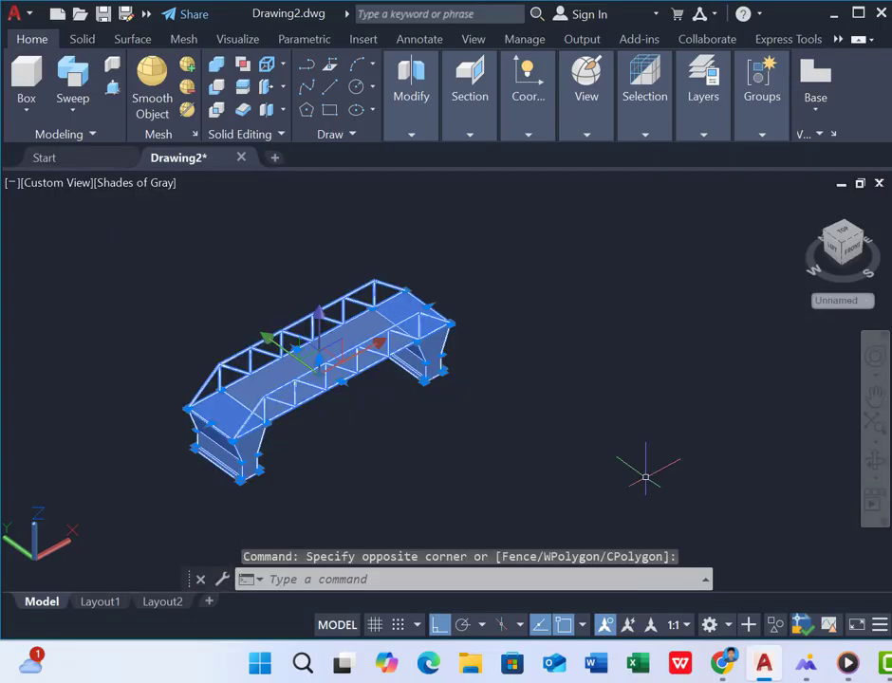
{"action": "type", "text": "co"}
{"action": "key", "text": "Return"}
{"action": "scroll", "coordinate": [186, 479], "scroll_direction": "up", "scroll_amount": 5}
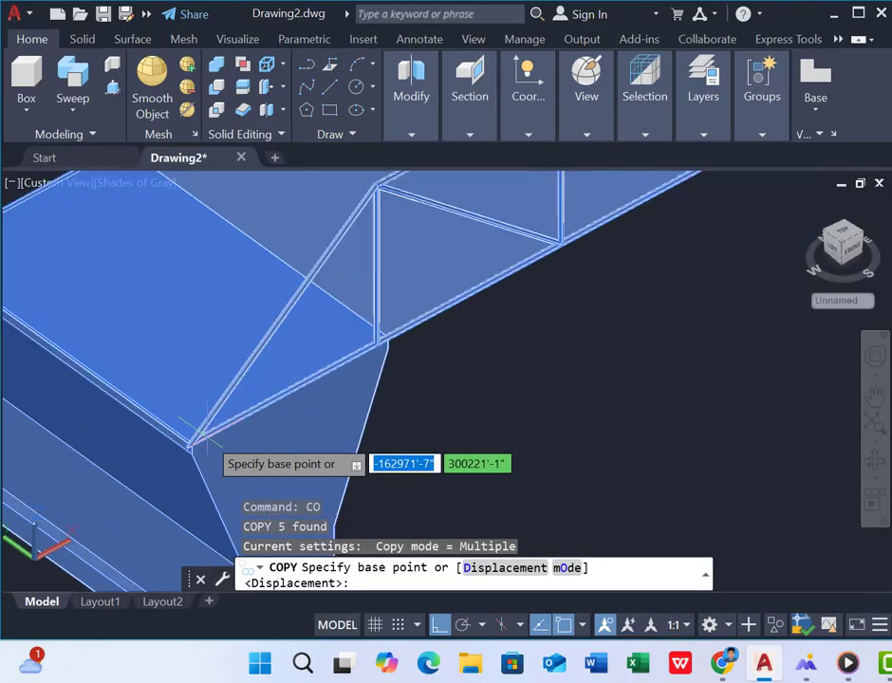
{"action": "scroll", "coordinate": [185, 474], "scroll_direction": "down", "scroll_amount": 5}
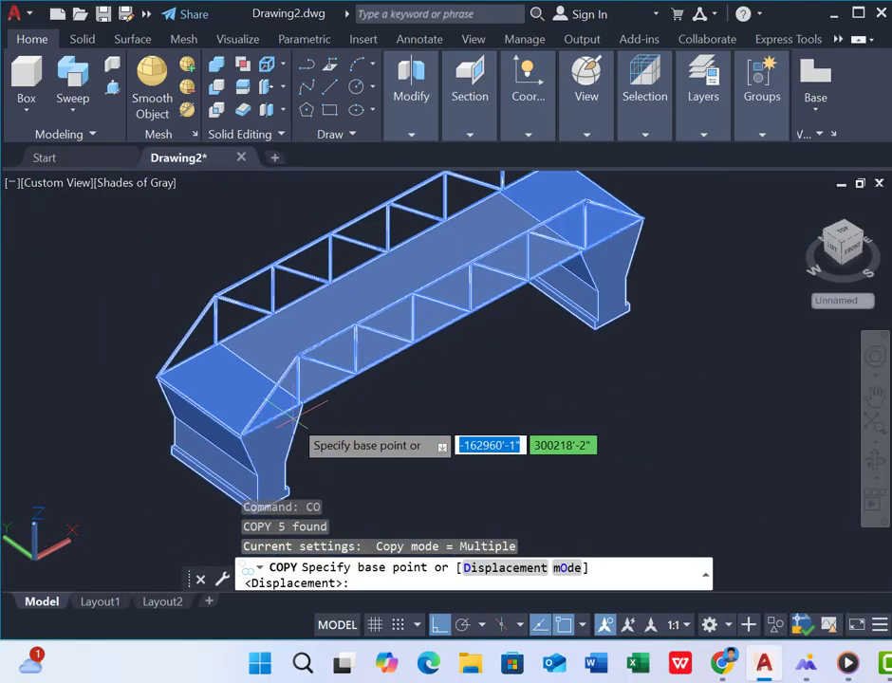
{"action": "scroll", "coordinate": [101, 385], "scroll_direction": "up", "scroll_amount": 2}
{"action": "scroll", "coordinate": [213, 368], "scroll_direction": "down", "scroll_amount": 2}
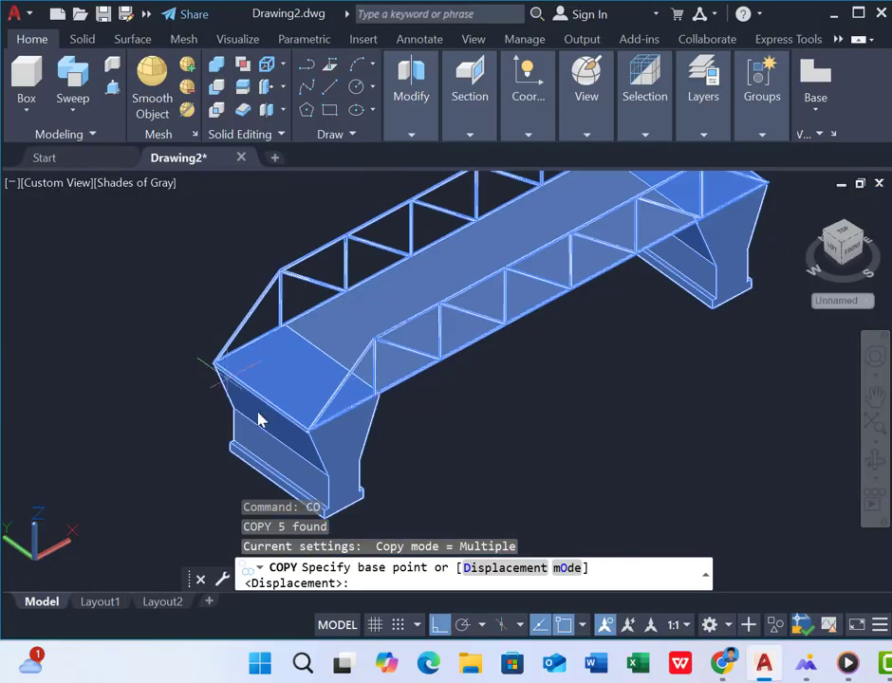
{"action": "scroll", "coordinate": [259, 418], "scroll_direction": "up", "scroll_amount": 5}
{"action": "scroll", "coordinate": [389, 404], "scroll_direction": "up", "scroll_amount": 1}
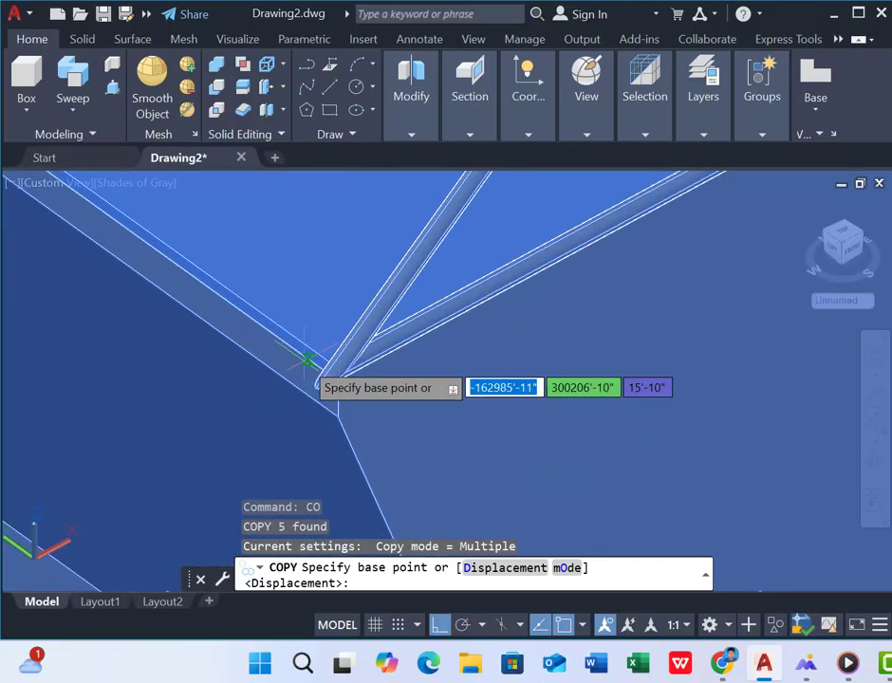
{"action": "left_click", "coordinate": [337, 367]}
{"action": "scroll", "coordinate": [240, 434], "scroll_direction": "down", "scroll_amount": 6}
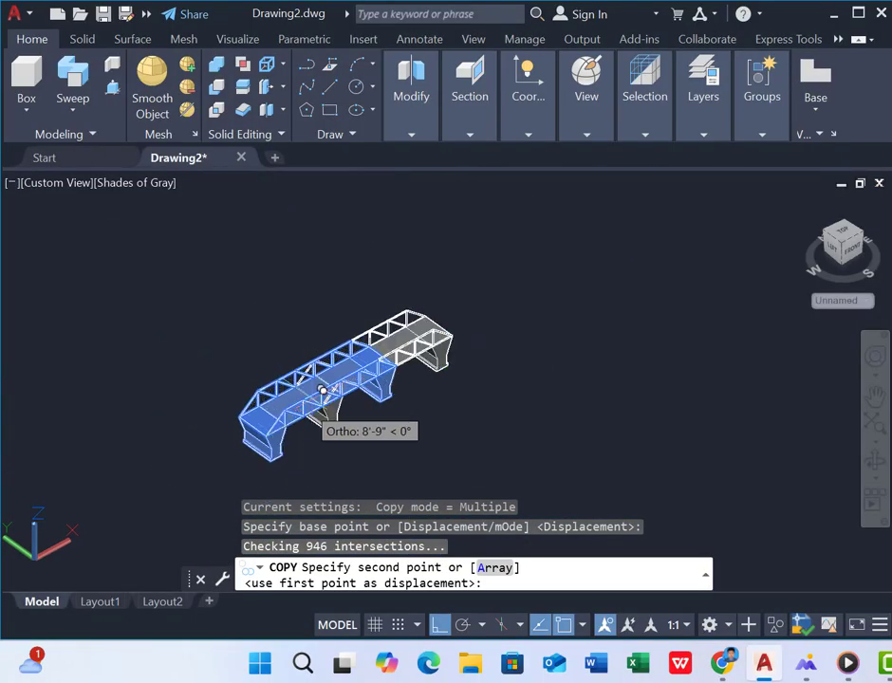
{"action": "scroll", "coordinate": [420, 347], "scroll_direction": "up", "scroll_amount": 3}
{"action": "scroll", "coordinate": [423, 353], "scroll_direction": "up", "scroll_amount": 8}
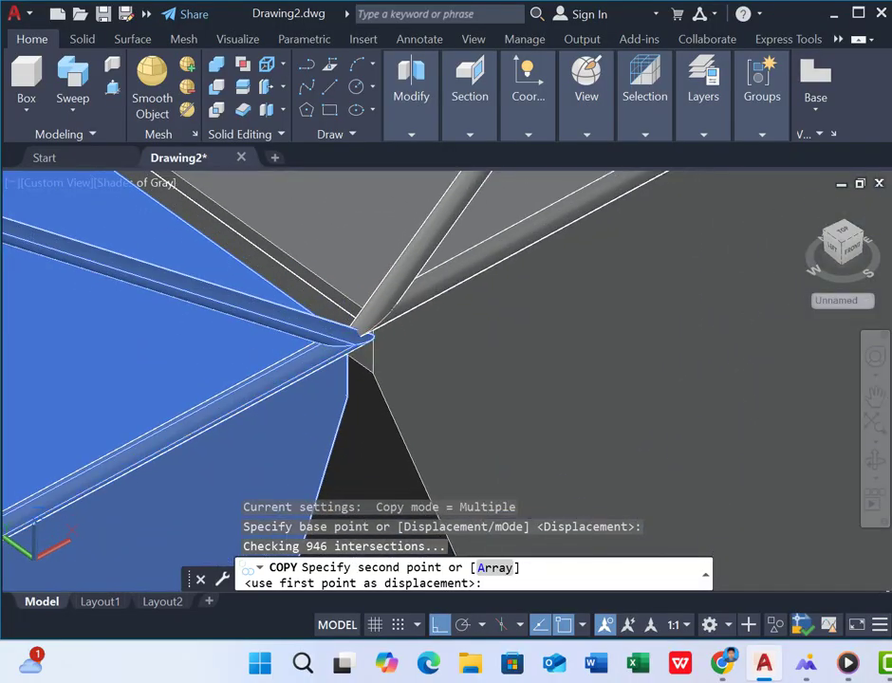
{"action": "left_click", "coordinate": [360, 342]}
{"action": "scroll", "coordinate": [503, 365], "scroll_direction": "down", "scroll_amount": 8}
{"action": "key", "text": "Escape"}
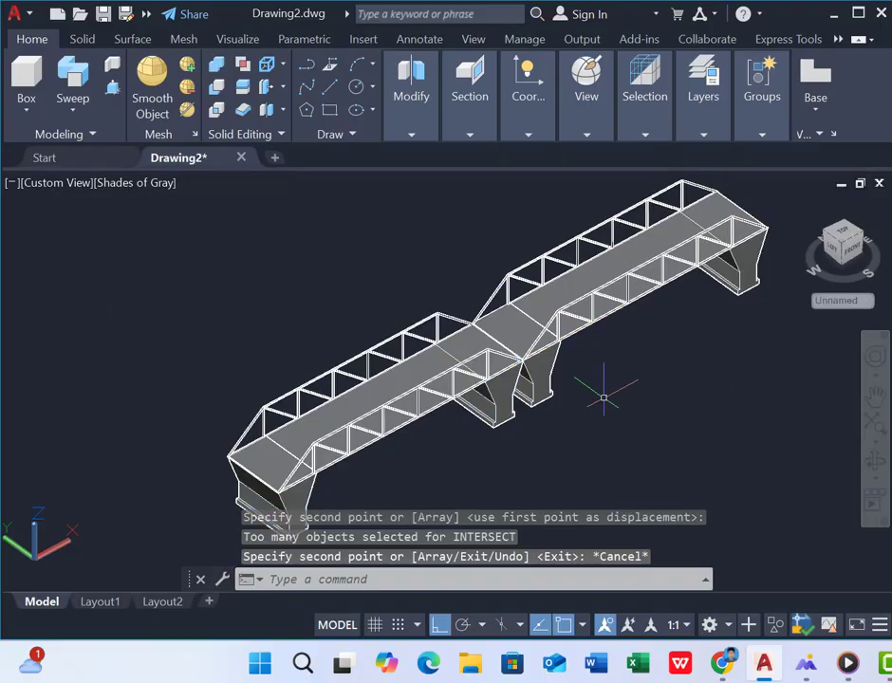
Erase one of the two adjacent middle piers and move the remaining one lengthwise to sit beneath the joint between the spans.
{"action": "left_click", "coordinate": [534, 377]}
{"action": "key", "text": "Delete"}
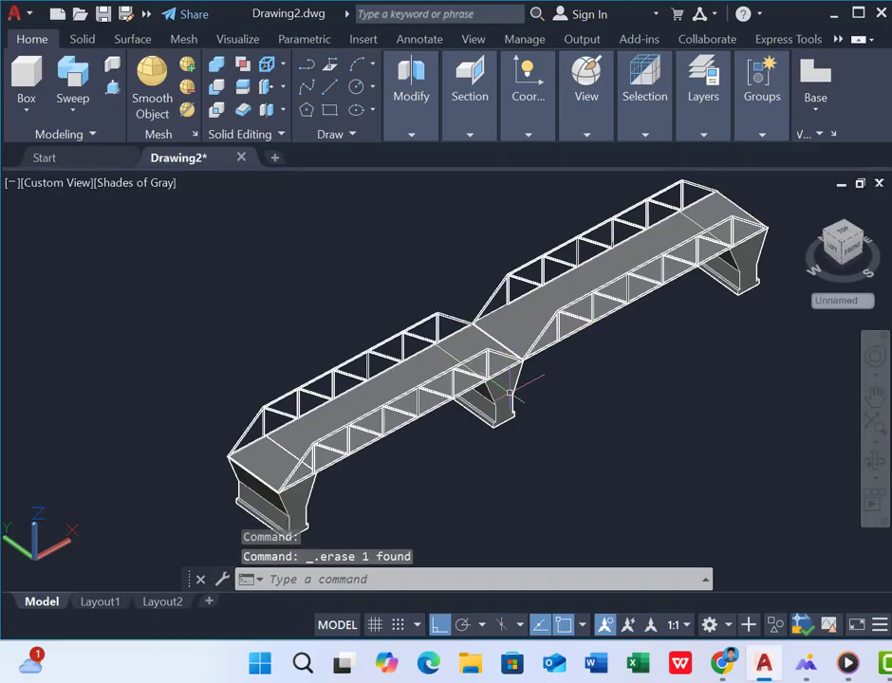
{"action": "scroll", "coordinate": [357, 305], "scroll_direction": "down", "scroll_amount": 1}
{"action": "type", "text": "m"}
{"action": "key", "text": "Return"}
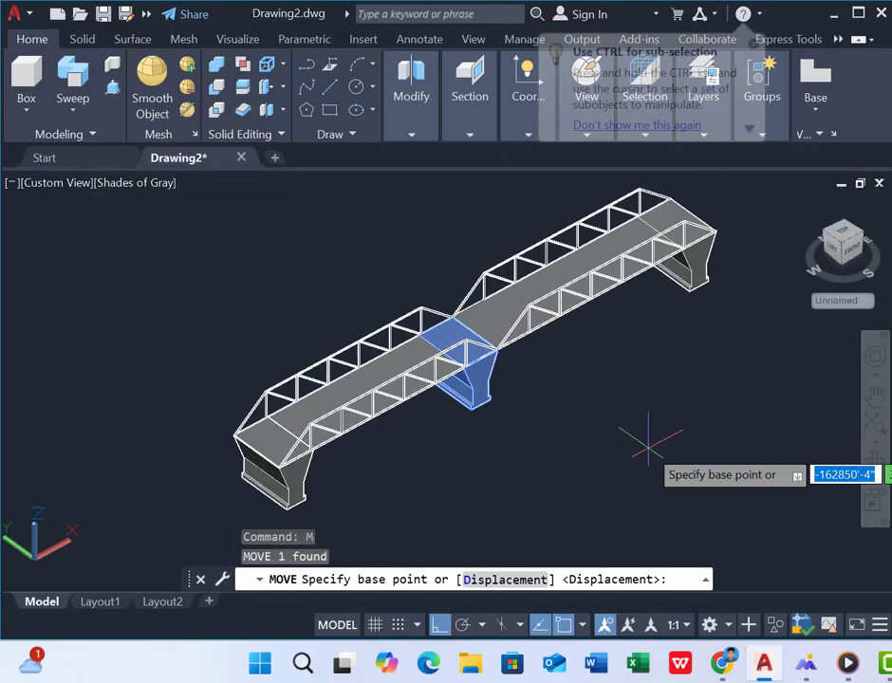
{"action": "left_click", "coordinate": [592, 470]}
{"action": "left_click", "coordinate": [621, 464]}
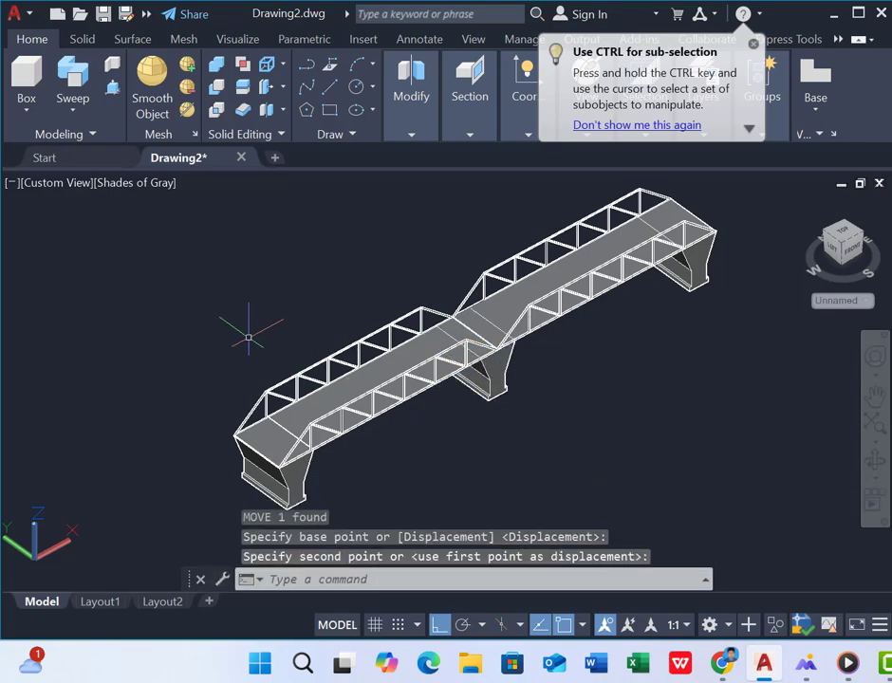
Orbit around the two-span bridge to examine it from a low front angle.
{"action": "scroll", "coordinate": [182, 293], "scroll_direction": "down", "scroll_amount": 4}
{"action": "scroll", "coordinate": [434, 345], "scroll_direction": "up", "scroll_amount": 3}
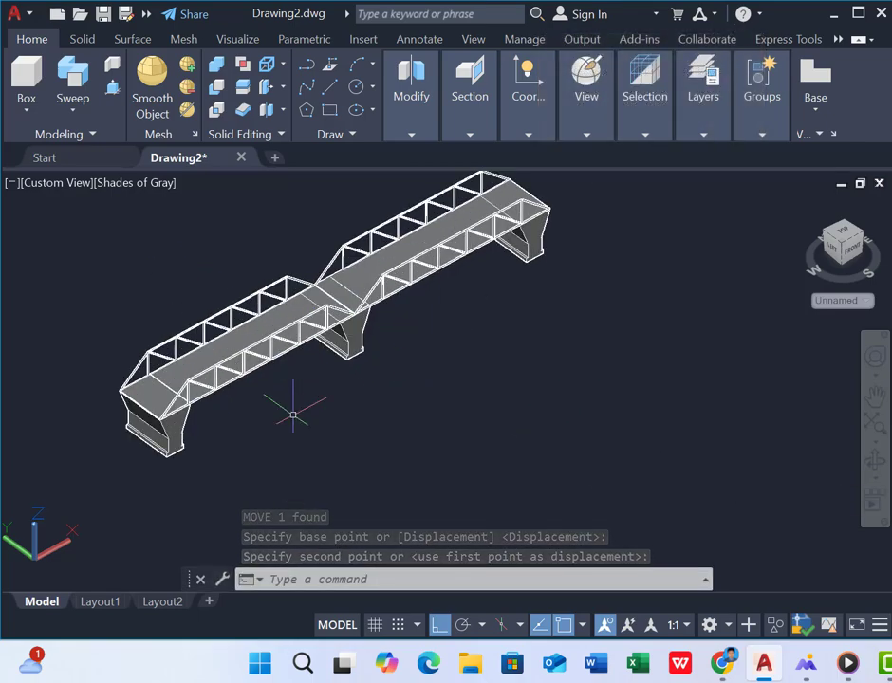
{"action": "scroll", "coordinate": [249, 228], "scroll_direction": "up", "scroll_amount": 2}
{"action": "left_click", "coordinate": [876, 462]}
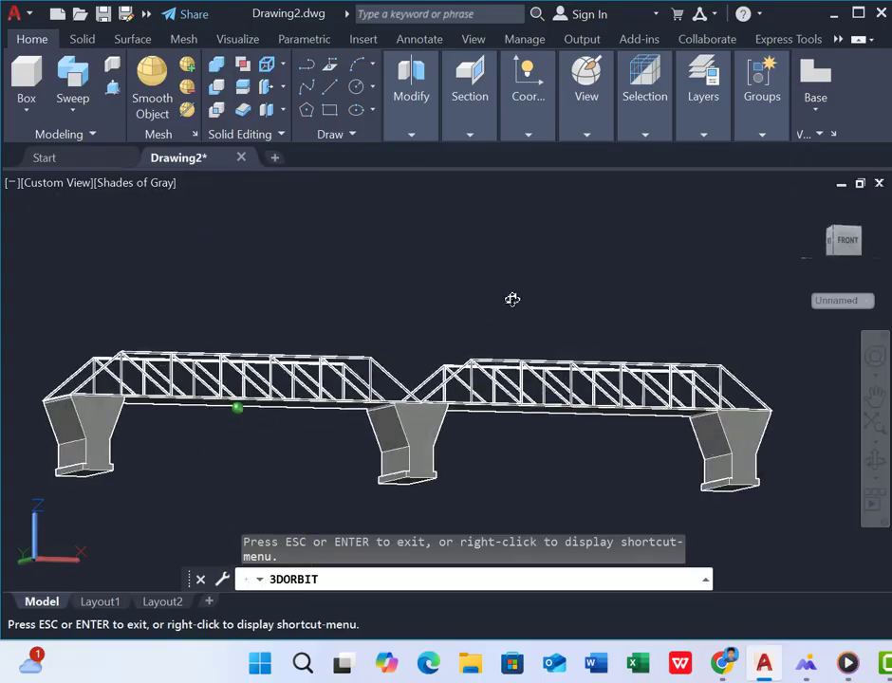